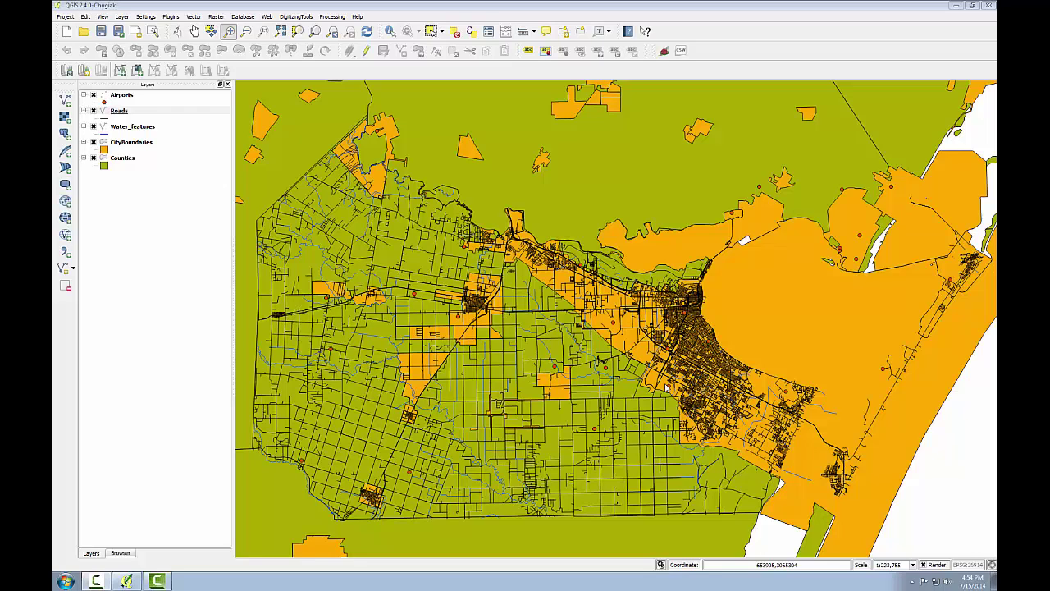
Dock the Processing Toolbox panel beside the map from the Processing menu.
click(333, 17)
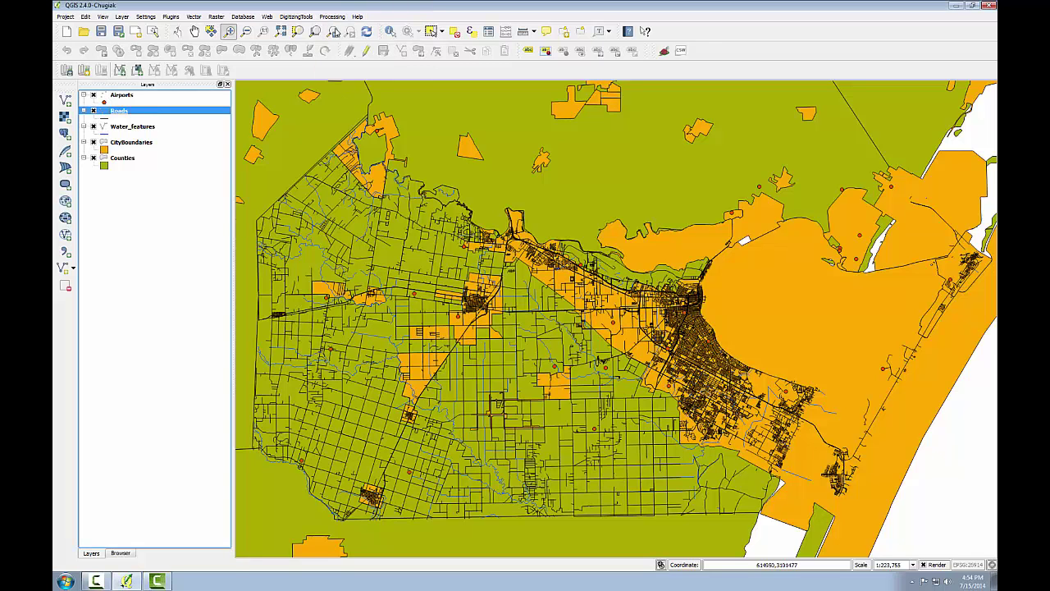
click(337, 26)
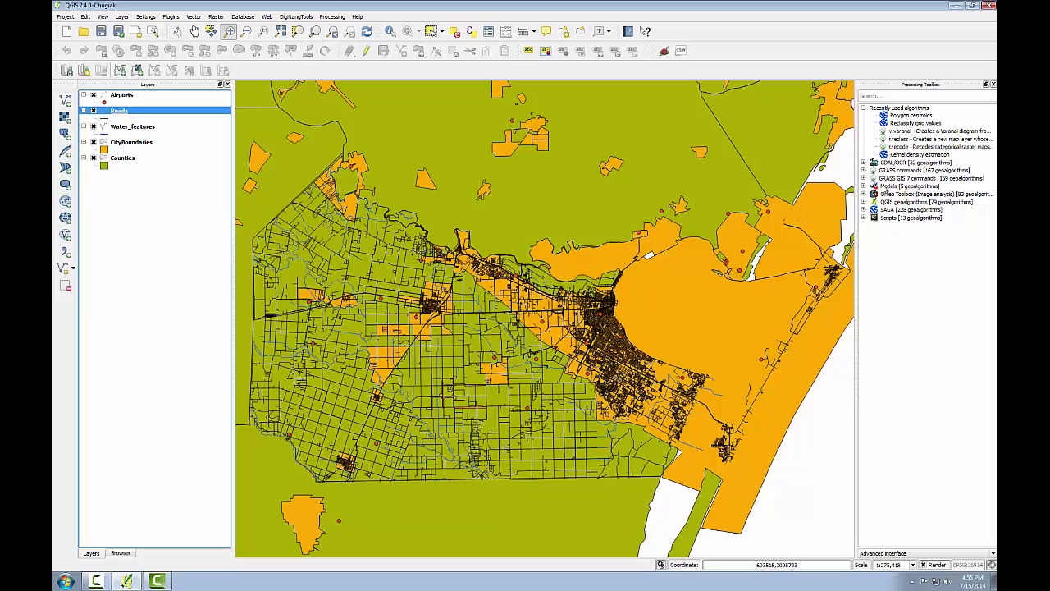
Open the Processing options and select the Models folder setting for editing.
click(326, 17)
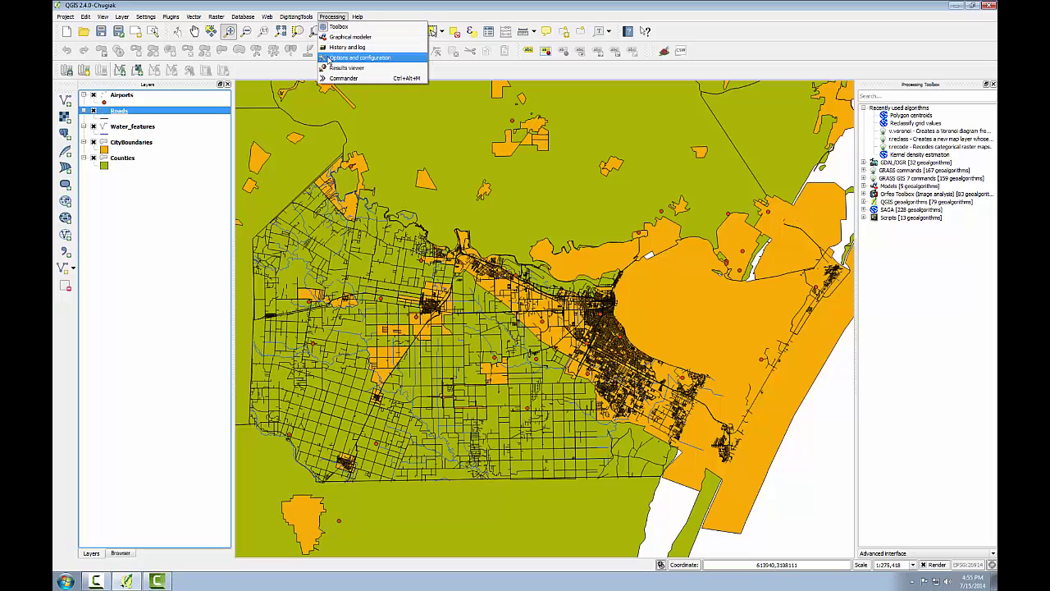
click(329, 59)
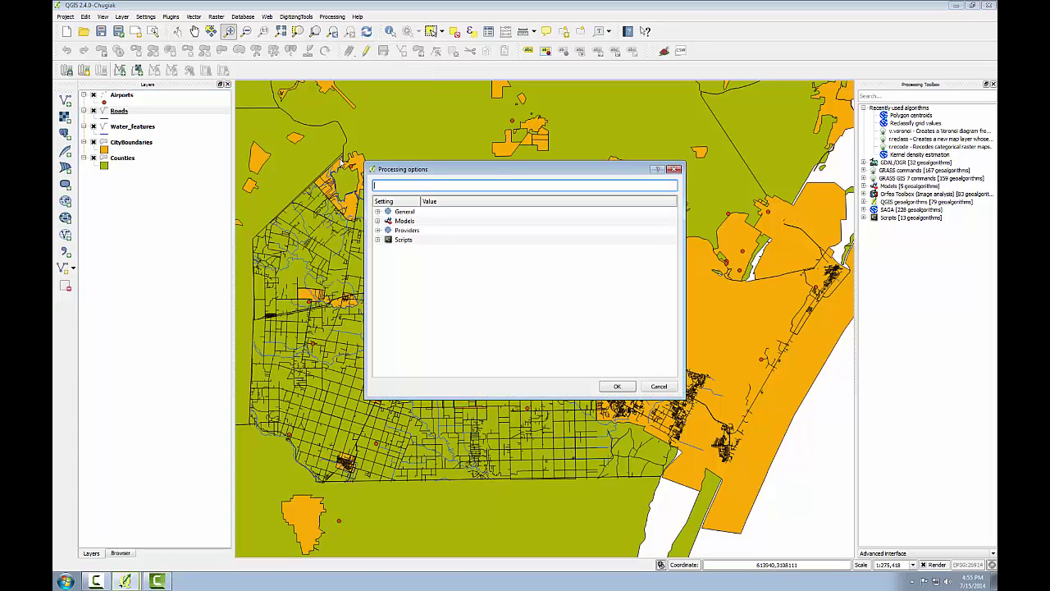
click(378, 221)
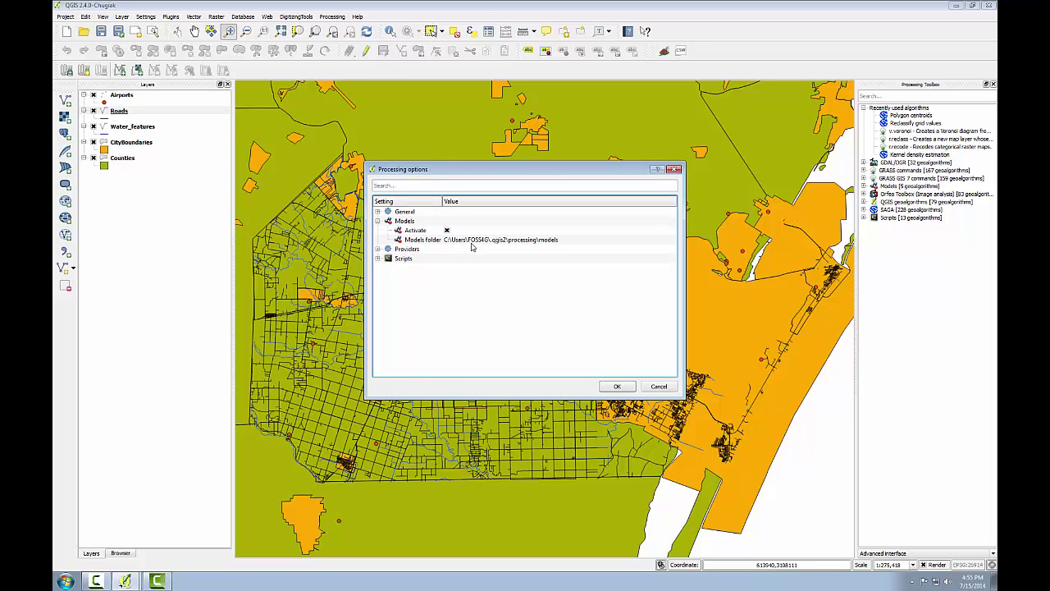
click(512, 241)
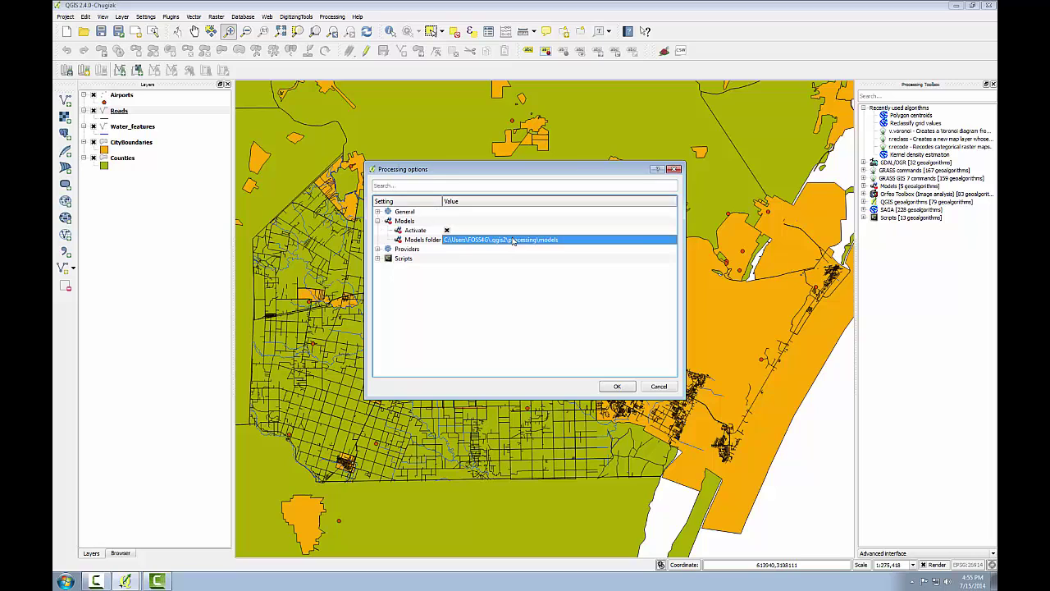
click(643, 243)
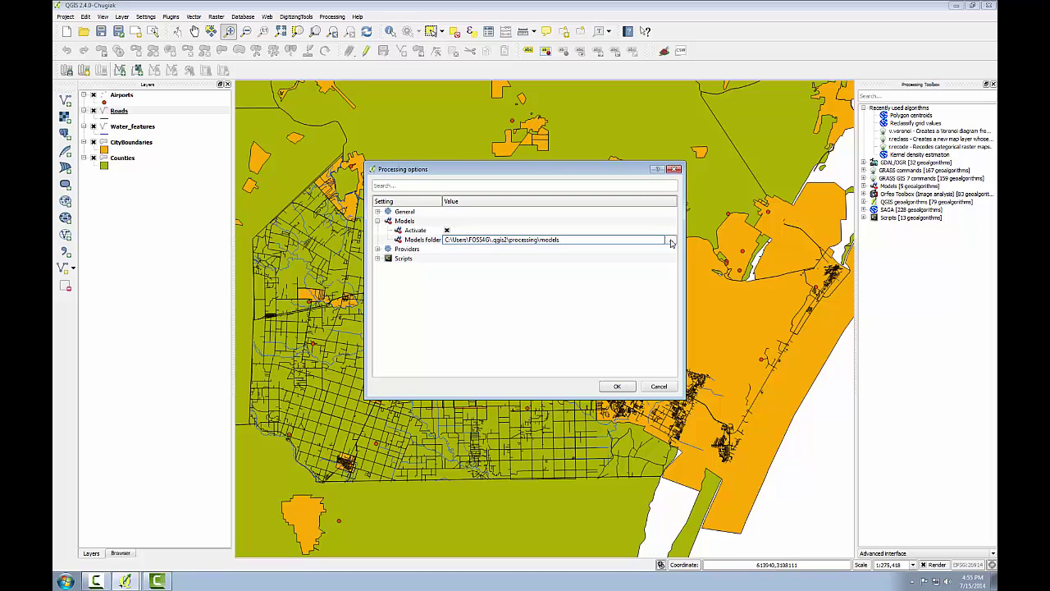
Set the models folder to C:\GST102\Lab 5\Data\MyData and apply the options.
click(671, 243)
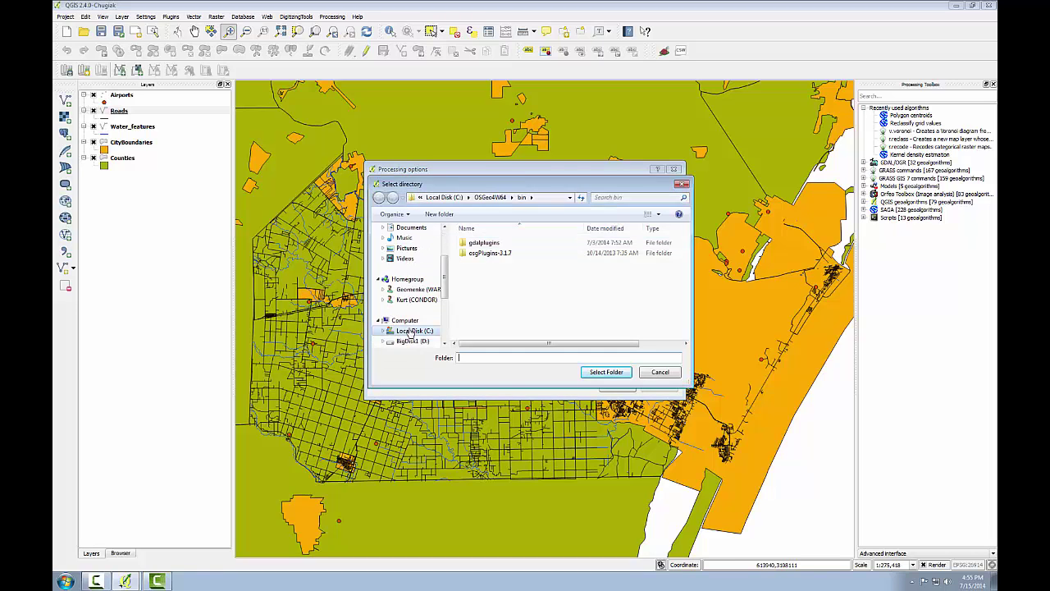
click(410, 331)
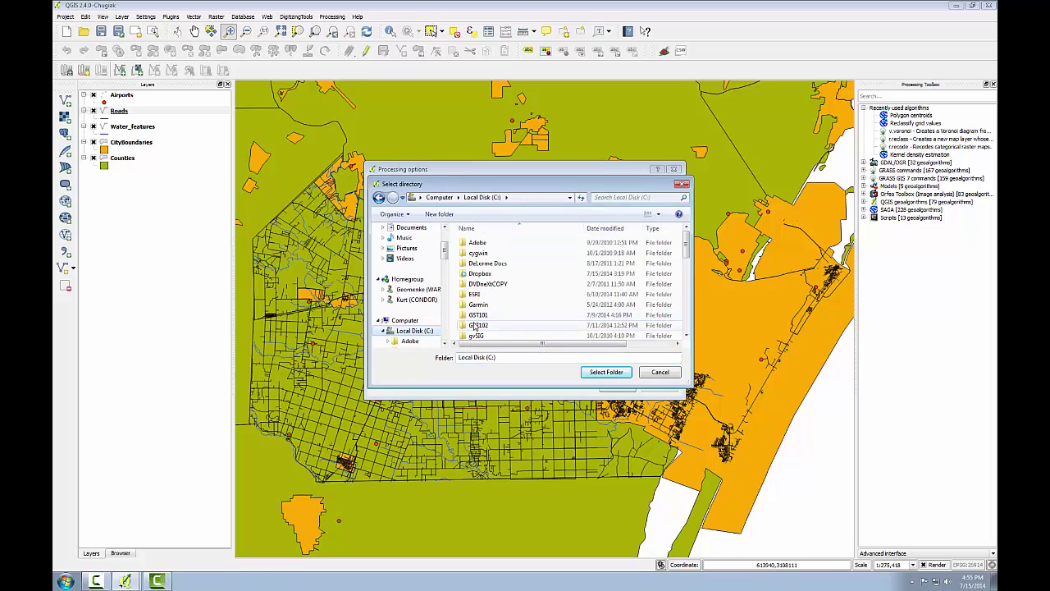
double_click(473, 329)
double_click(482, 284)
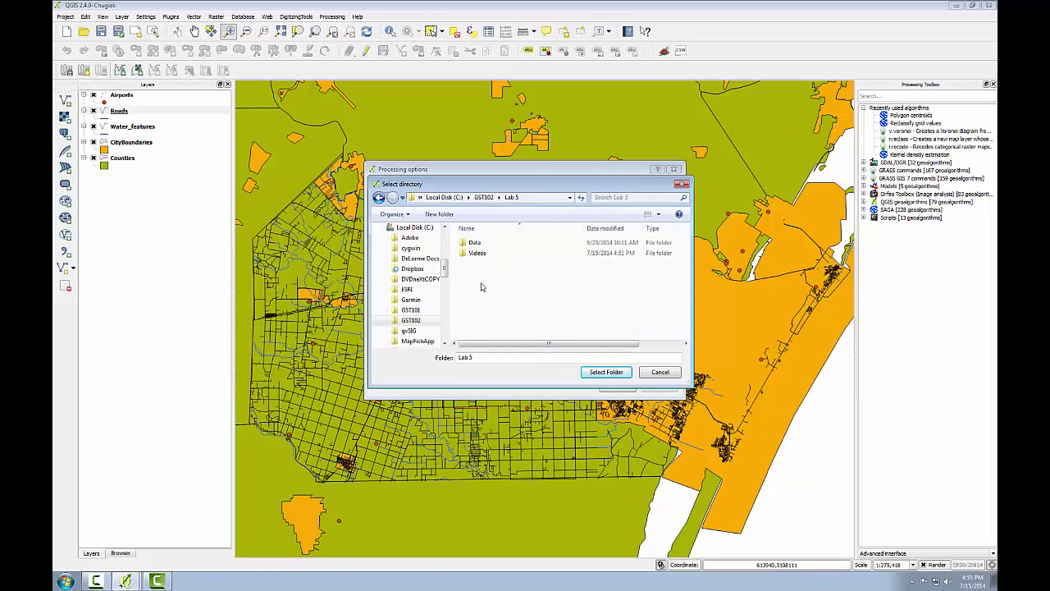
double_click(474, 243)
click(478, 242)
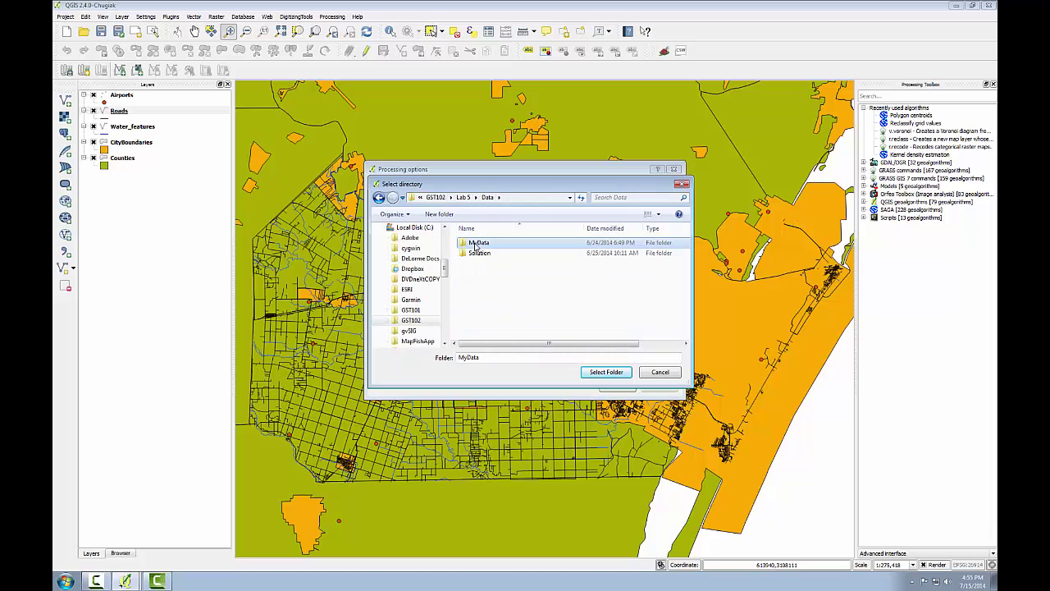
click(597, 372)
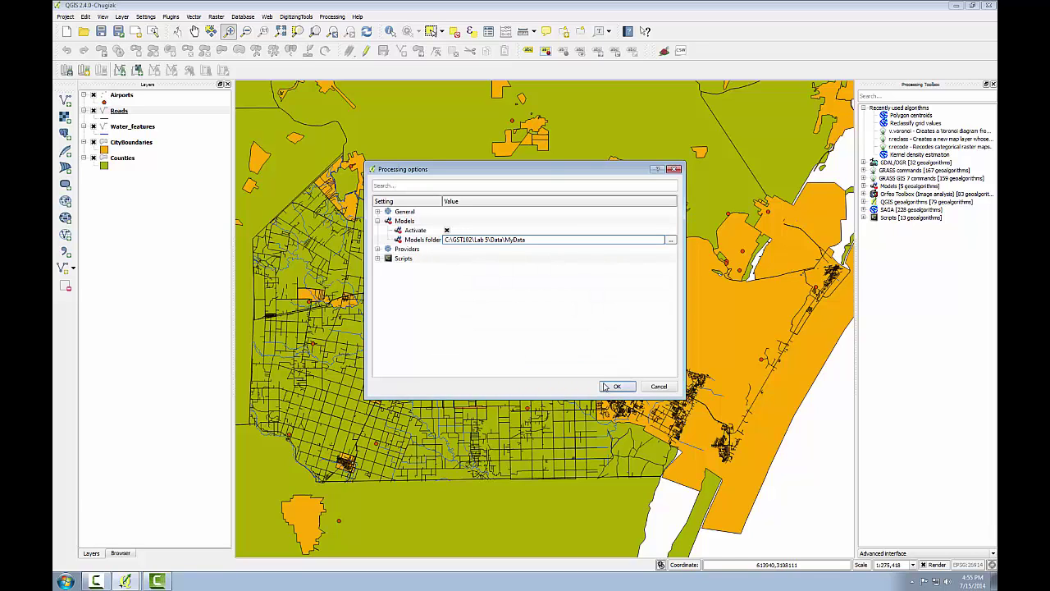
click(615, 387)
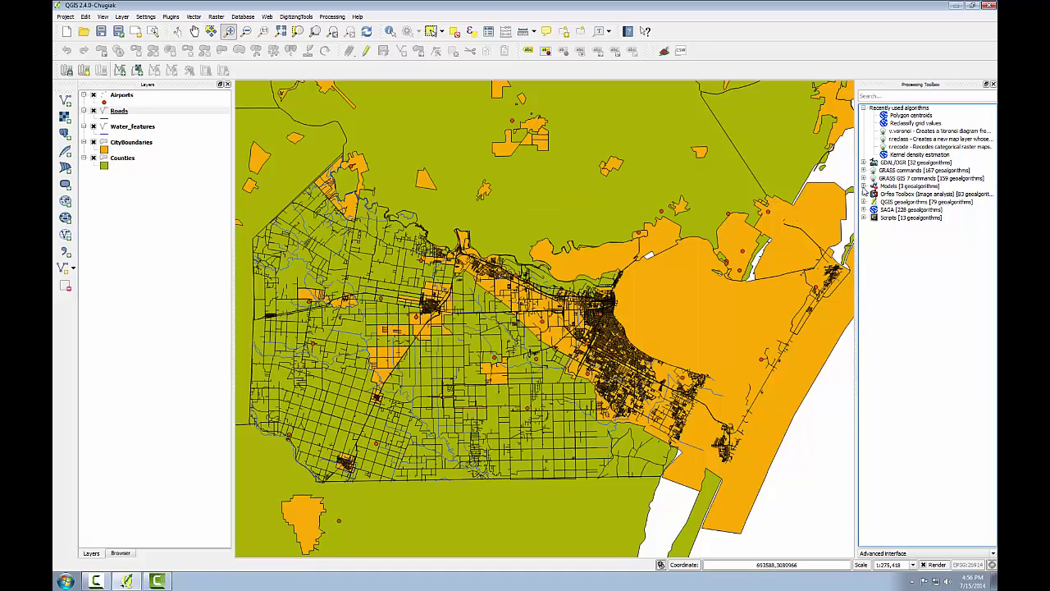
Launch the Graphical modeler, move its window up-left and enlarge it from the corner.
click(333, 16)
click(344, 39)
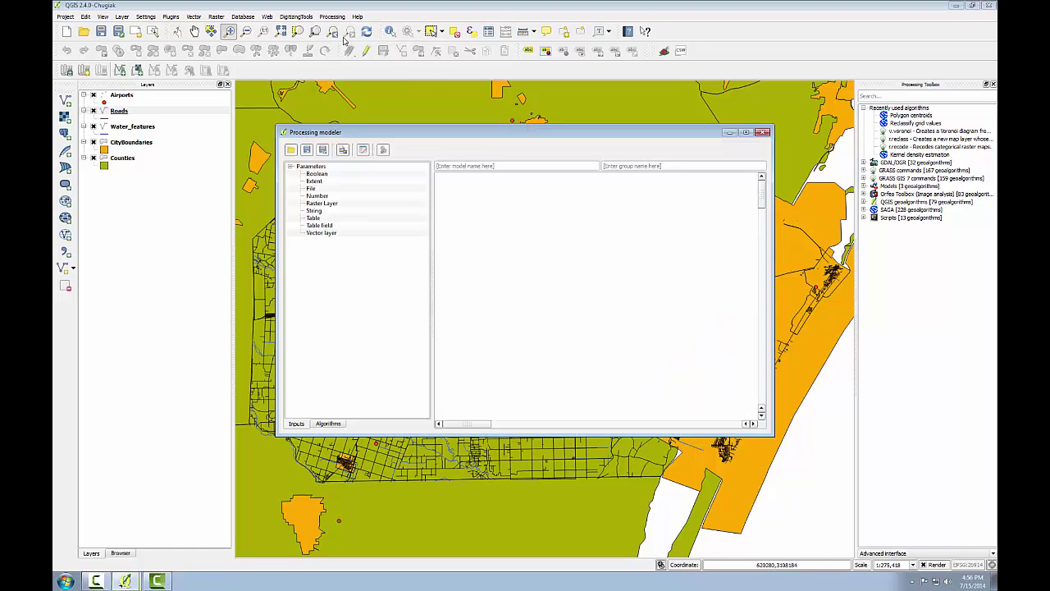
drag(354, 131, 225, 37)
drag(658, 351, 909, 518)
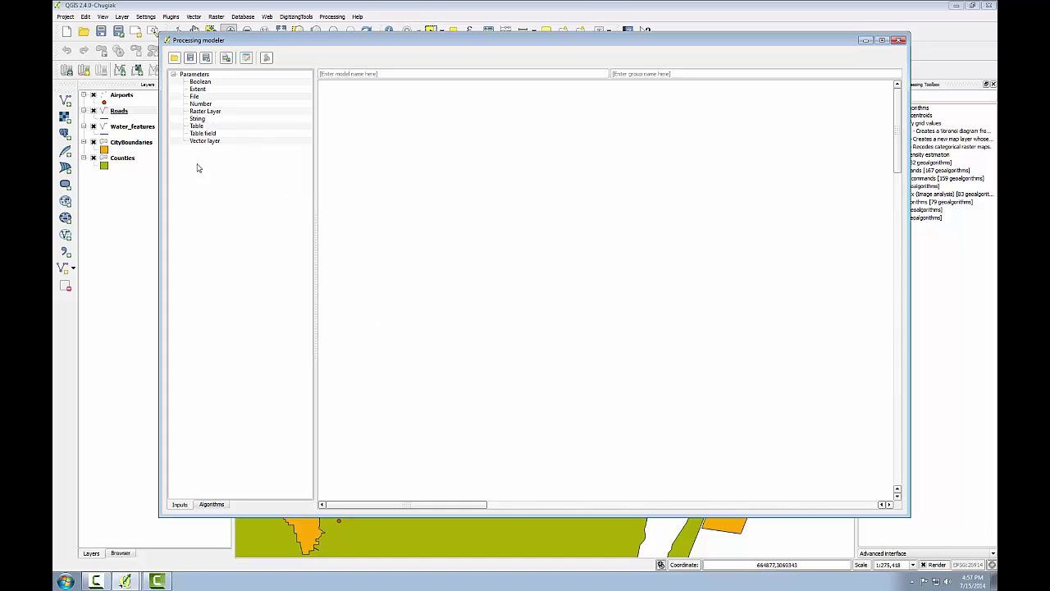
Name the model 'Helipad Site Selection' and assign it to the group 'GST102'.
click(210, 504)
click(179, 504)
click(409, 73)
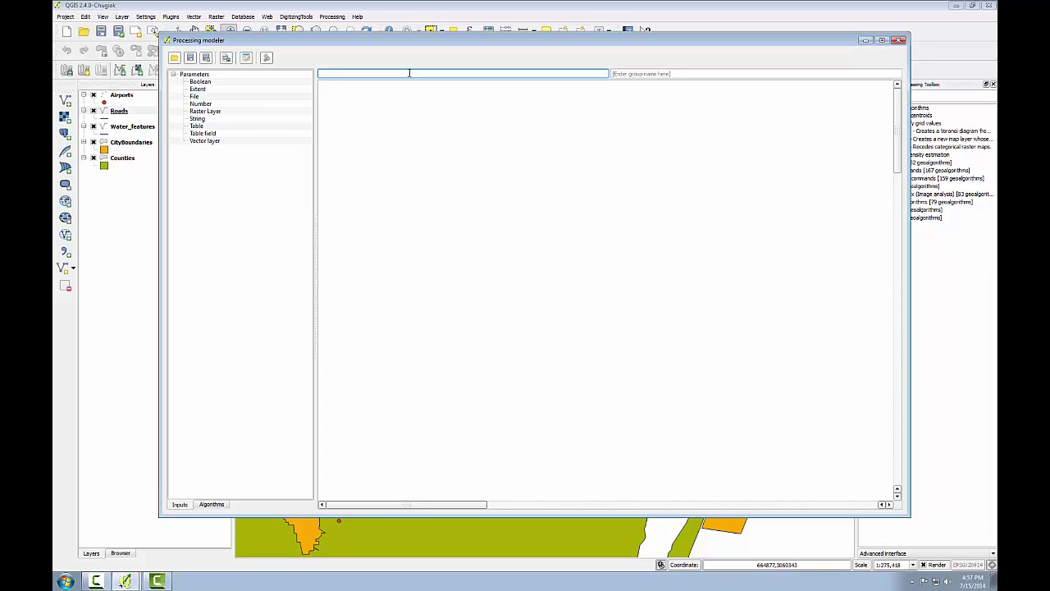
text(Helipad Site Selection)
click(687, 73)
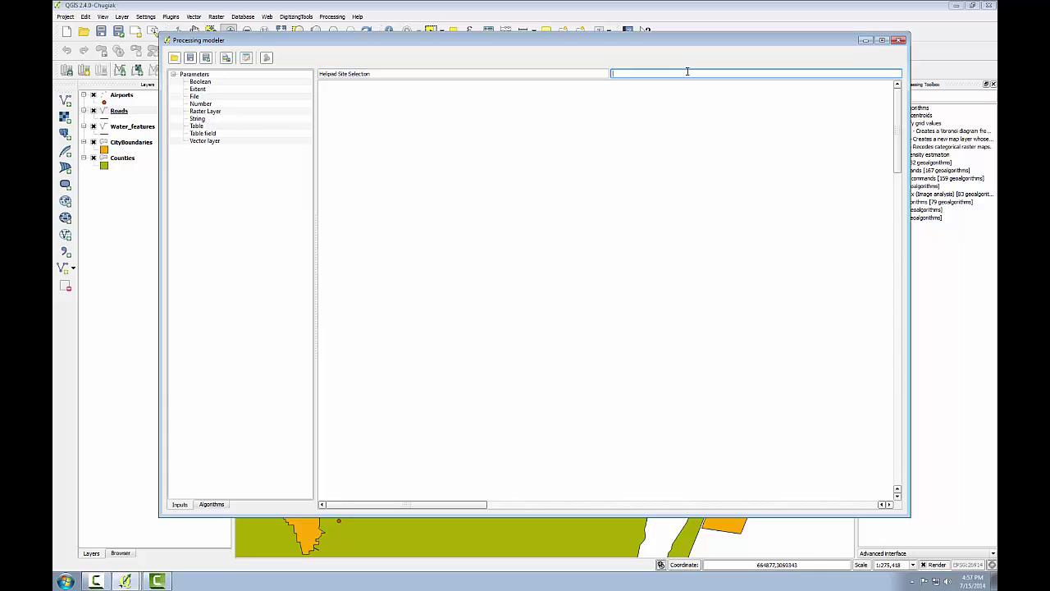
text(GST102)
Save the model to the file 'Helipad Site Selection' in the MyData folder.
drag(533, 40, 479, 50)
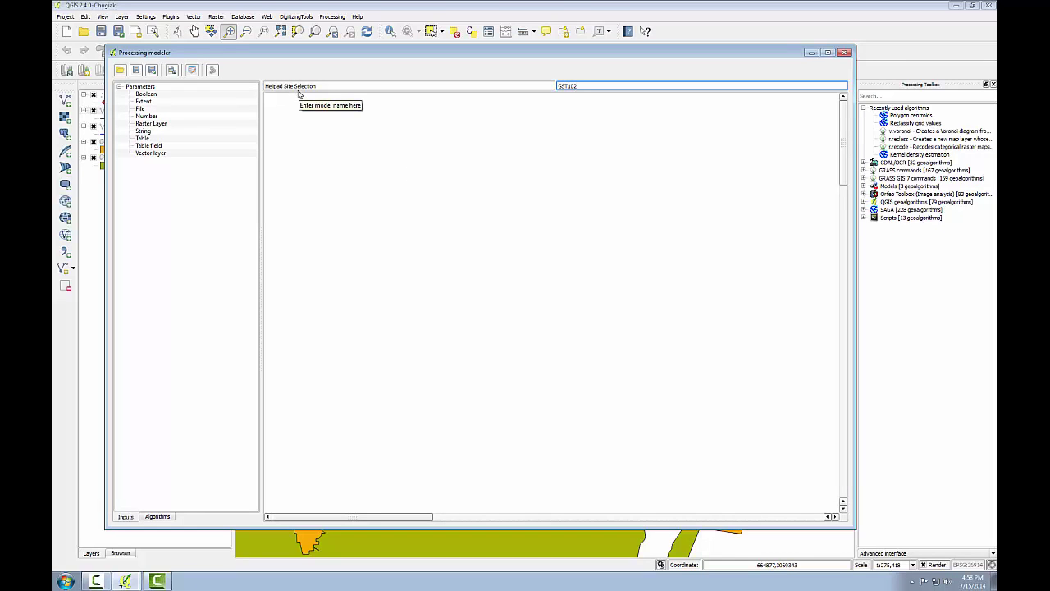
click(136, 70)
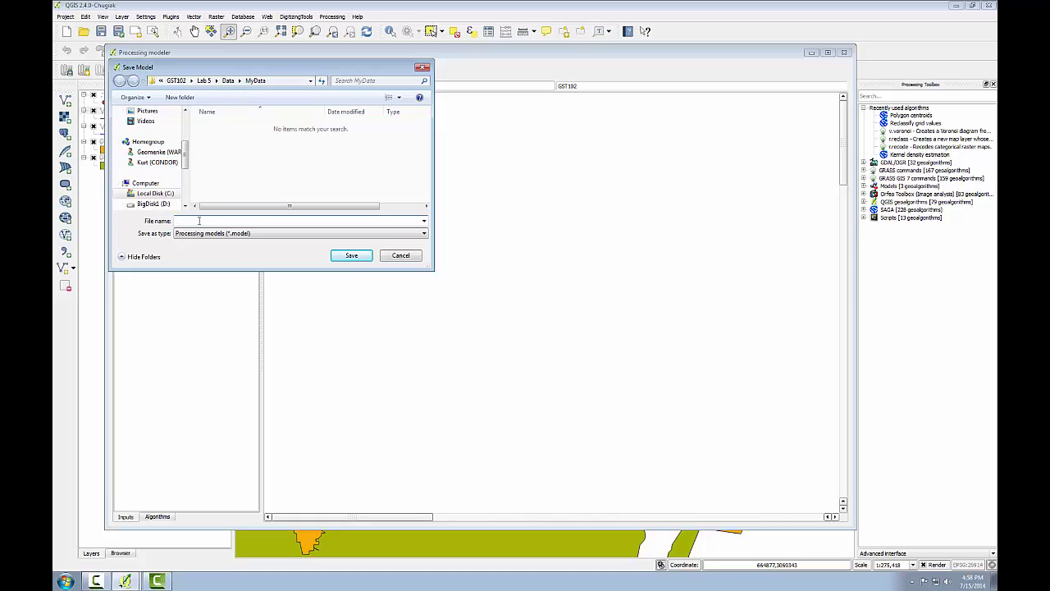
text(Helipad Site Selection)
key(Return)
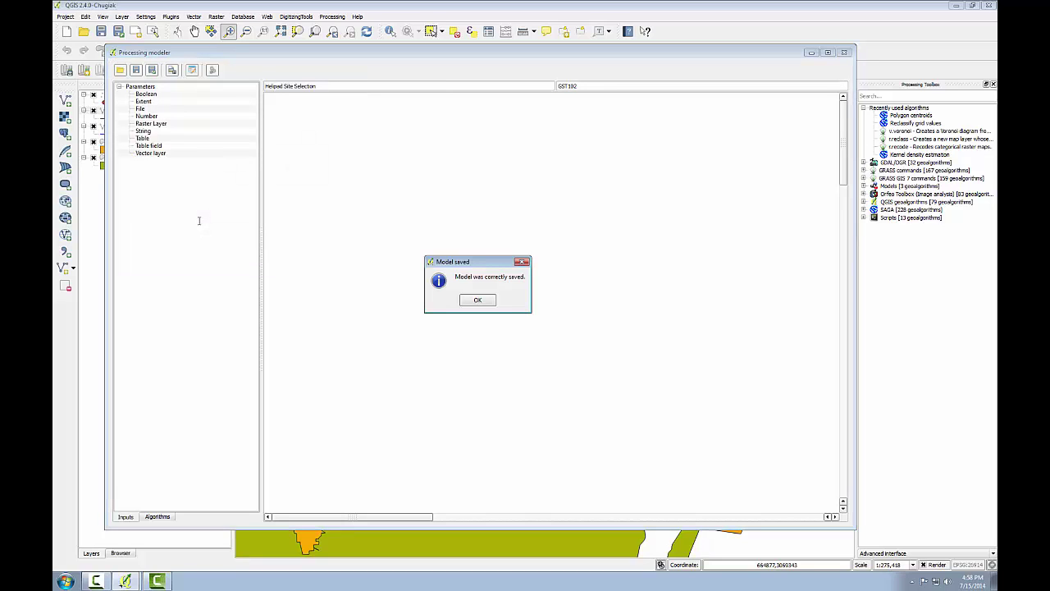
click(475, 299)
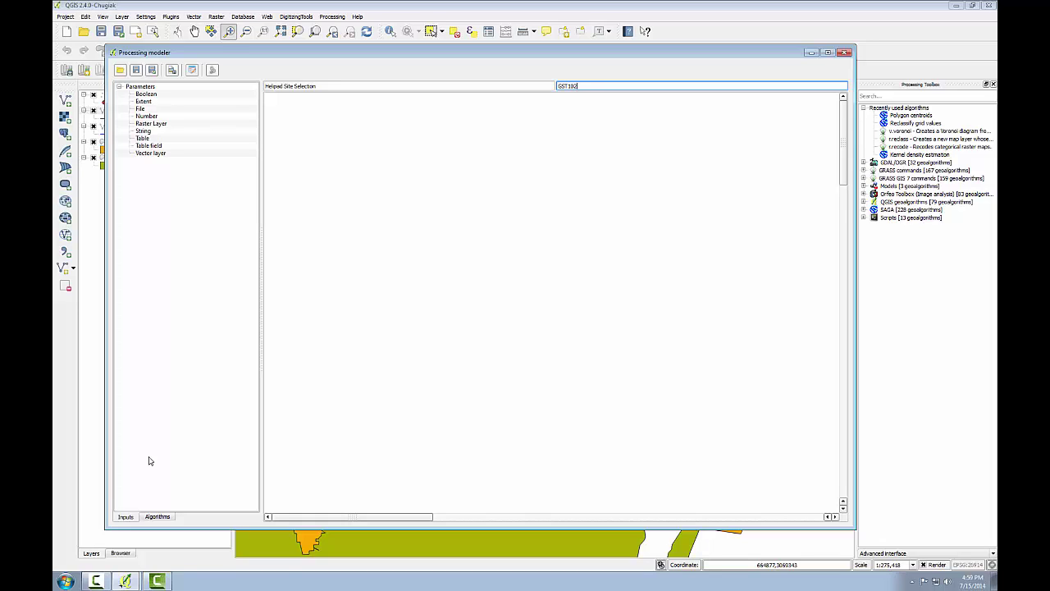
Add a polygon Vector layer input named 'Counties lyr' and position it on the canvas.
click(159, 157)
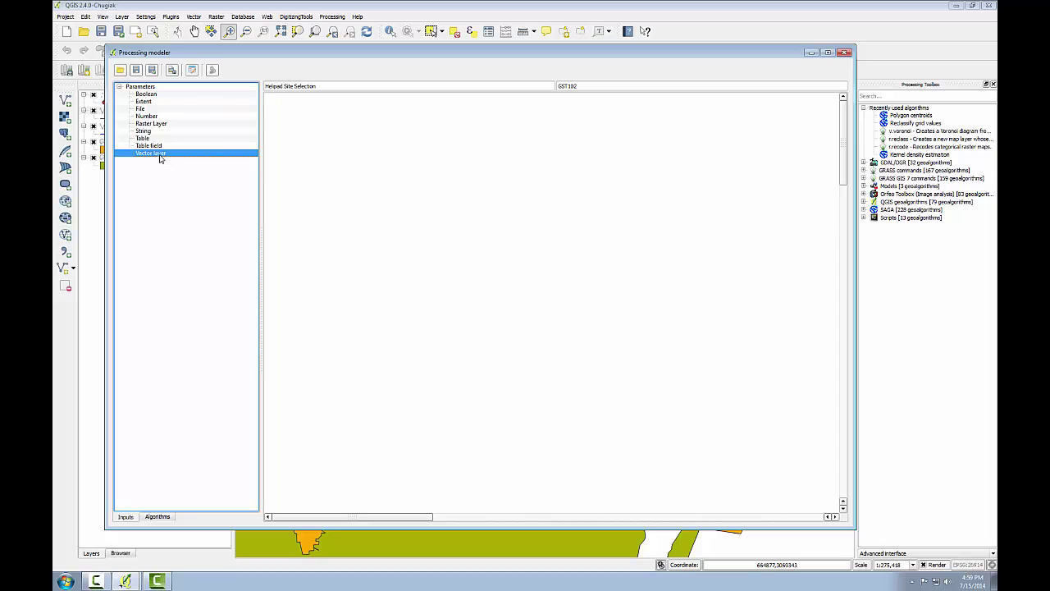
double_click(160, 158)
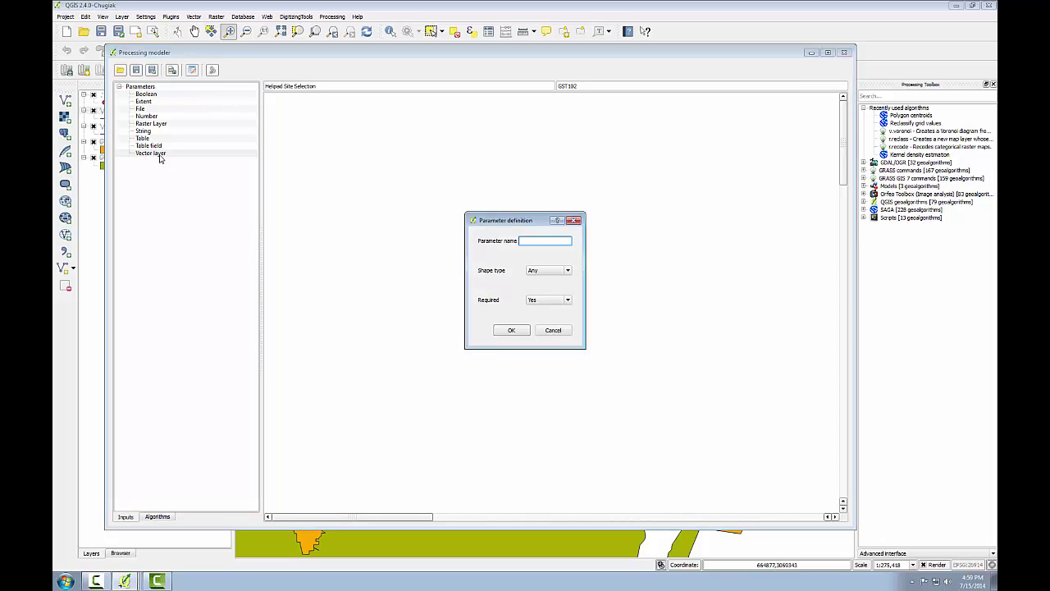
text(Counties la)
click(548, 270)
click(535, 298)
click(511, 331)
mouse_move(305, 125)
mouse_down()
mouse_move(316, 155)
mouse_move(352, 155)
mouse_move(316, 120)
mouse_move(334, 135)
mouse_move(318, 136)
mouse_move(349, 160)
mouse_move(318, 133)
mouse_up()
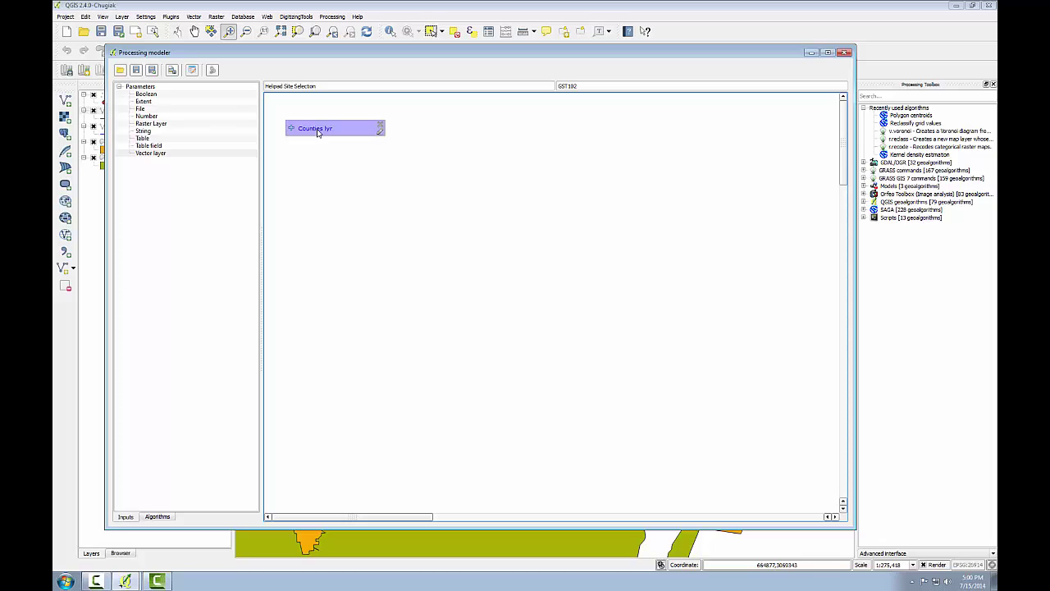
Add a Table field input 'CountyName attr' with parent Counties lyr, placed below Counties lyr.
double_click(163, 147)
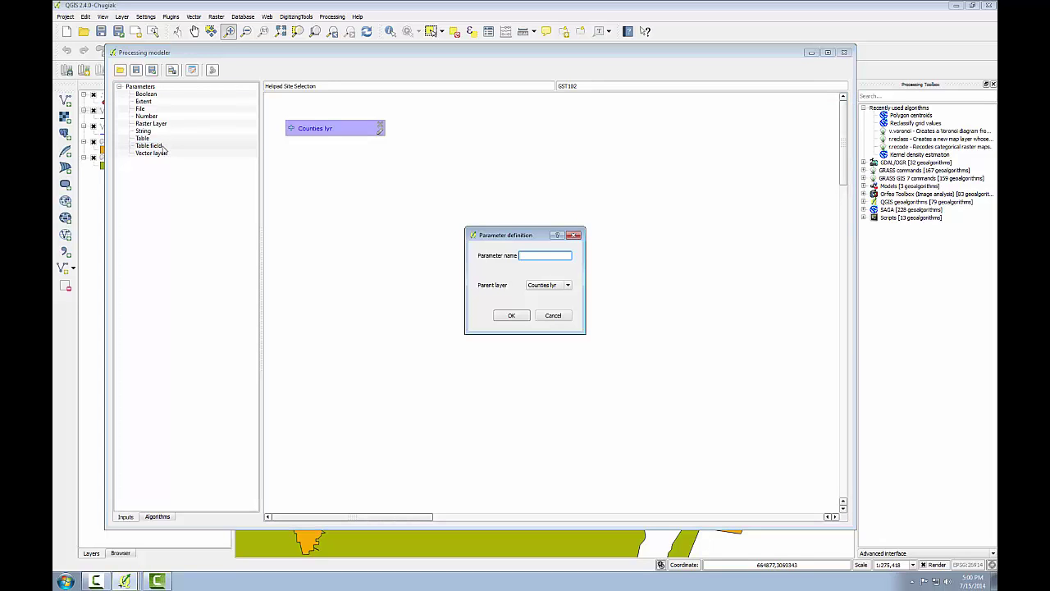
text(CountyName attr)
click(506, 318)
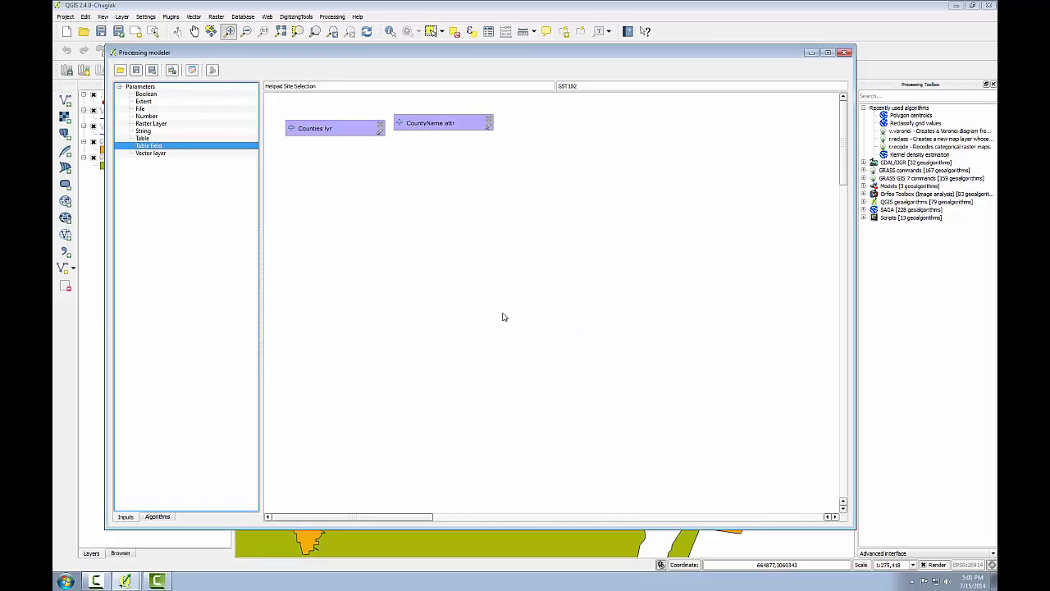
click(448, 126)
drag(448, 125, 340, 151)
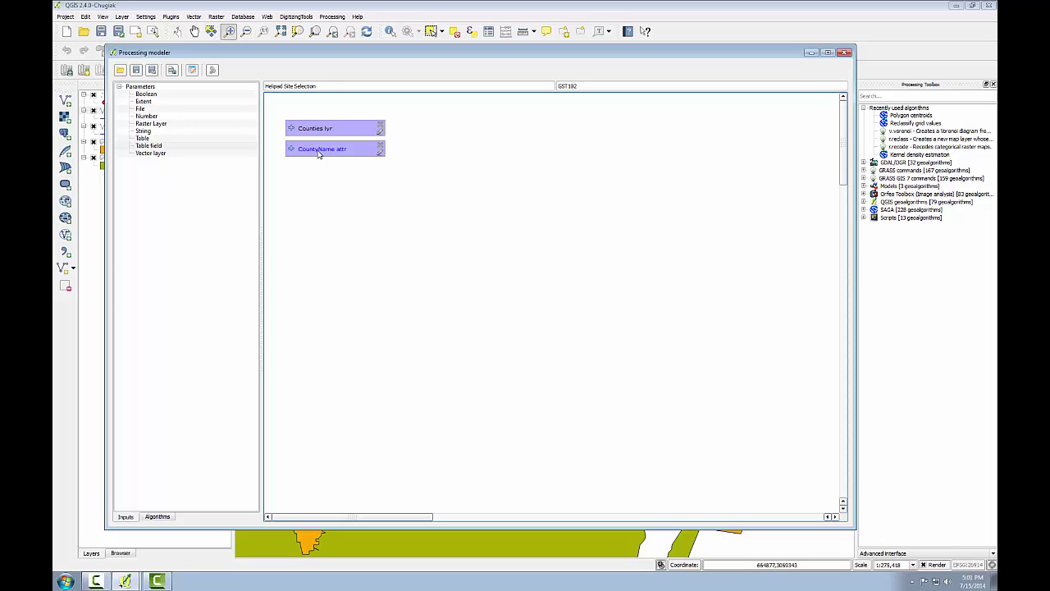
Add Extract by attribute from Vector selection tools and enter 'Nueces County' as its value.
click(157, 517)
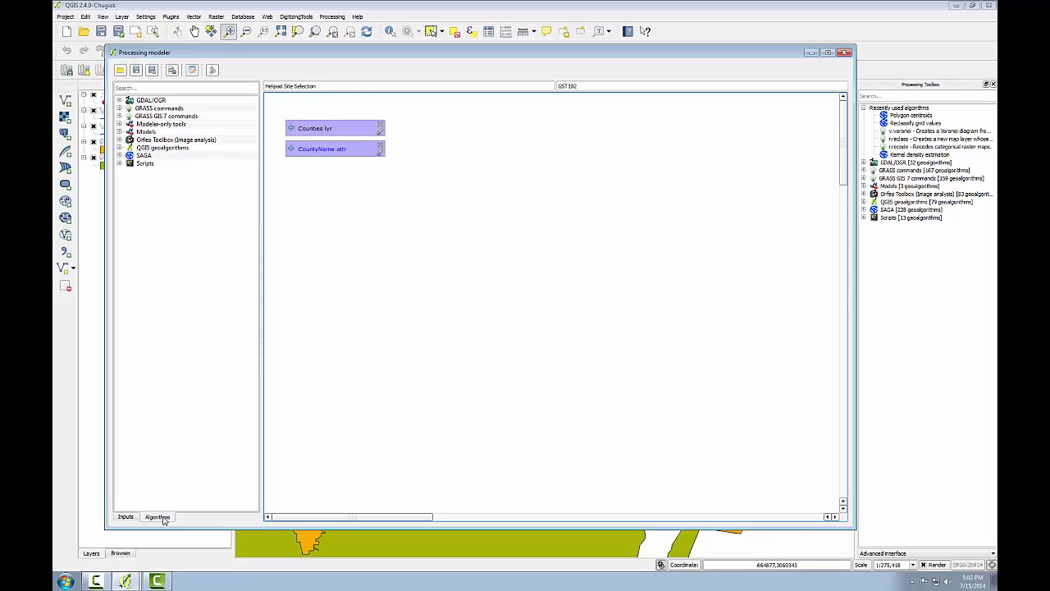
click(119, 147)
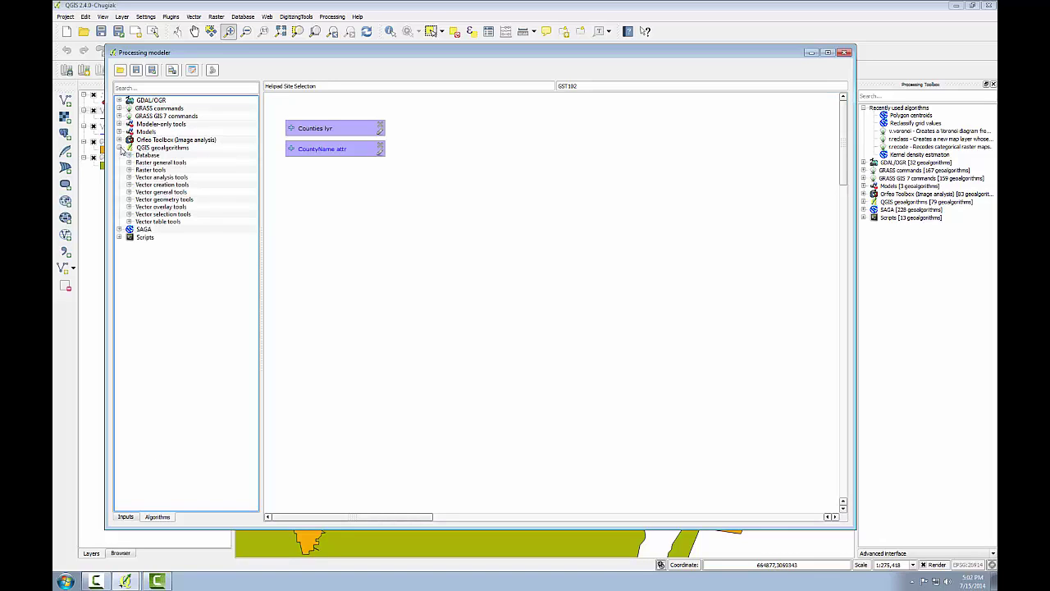
click(129, 214)
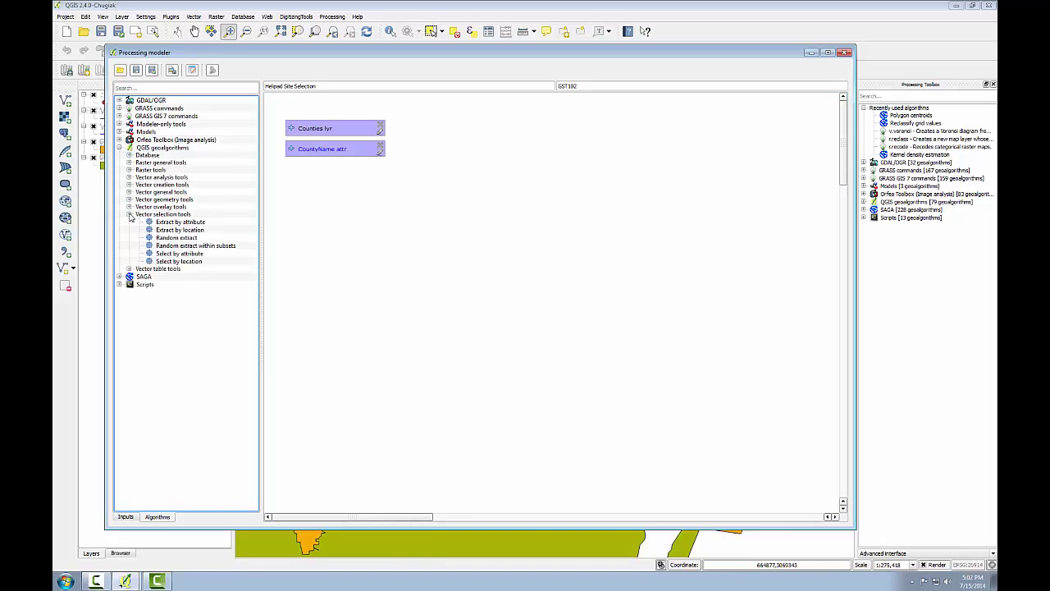
click(170, 223)
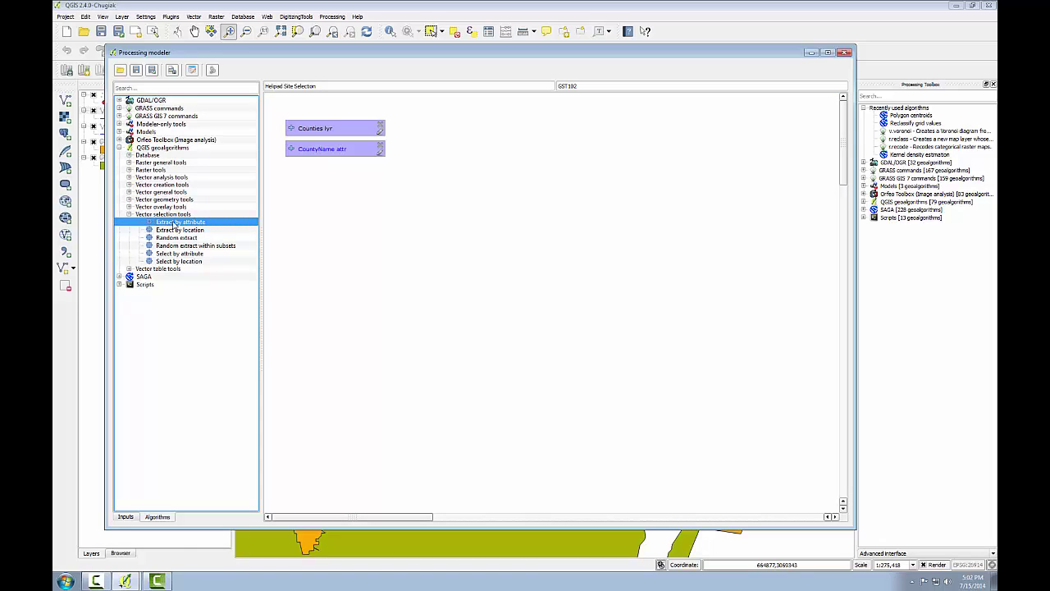
double_click(175, 223)
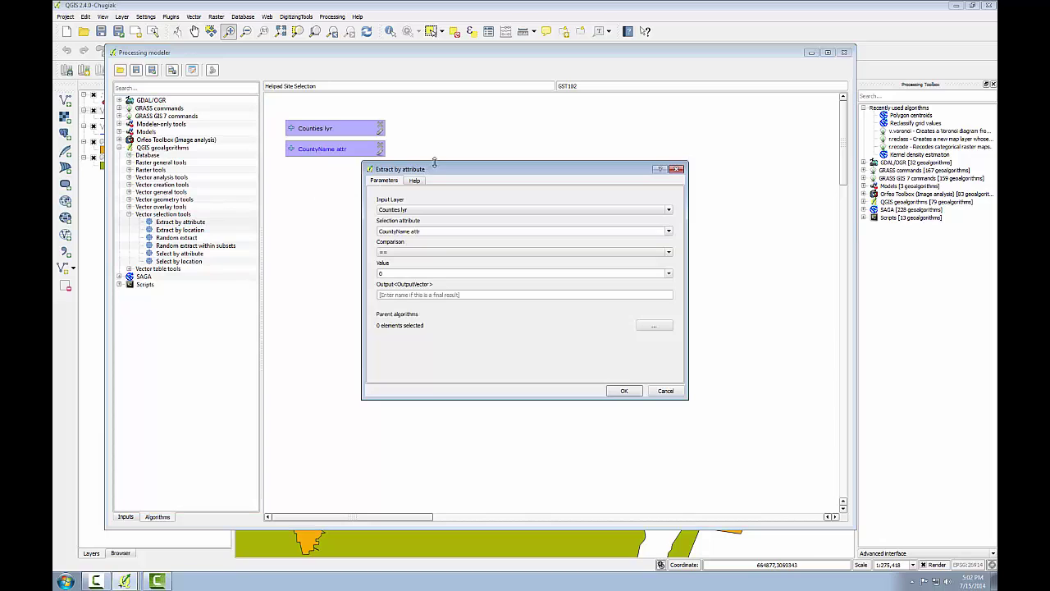
drag(438, 164, 516, 144)
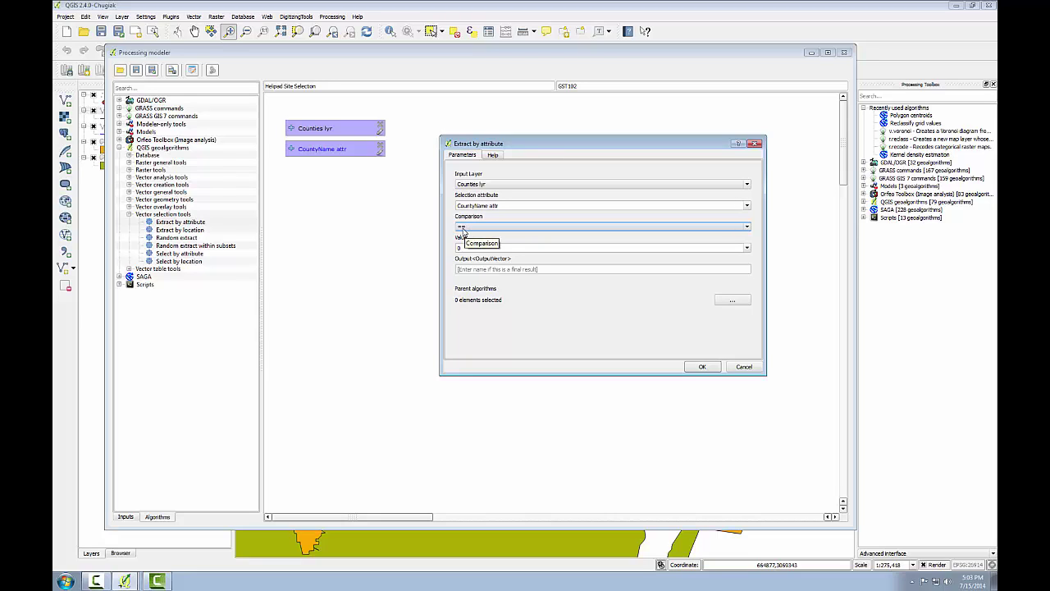
key(Tab)
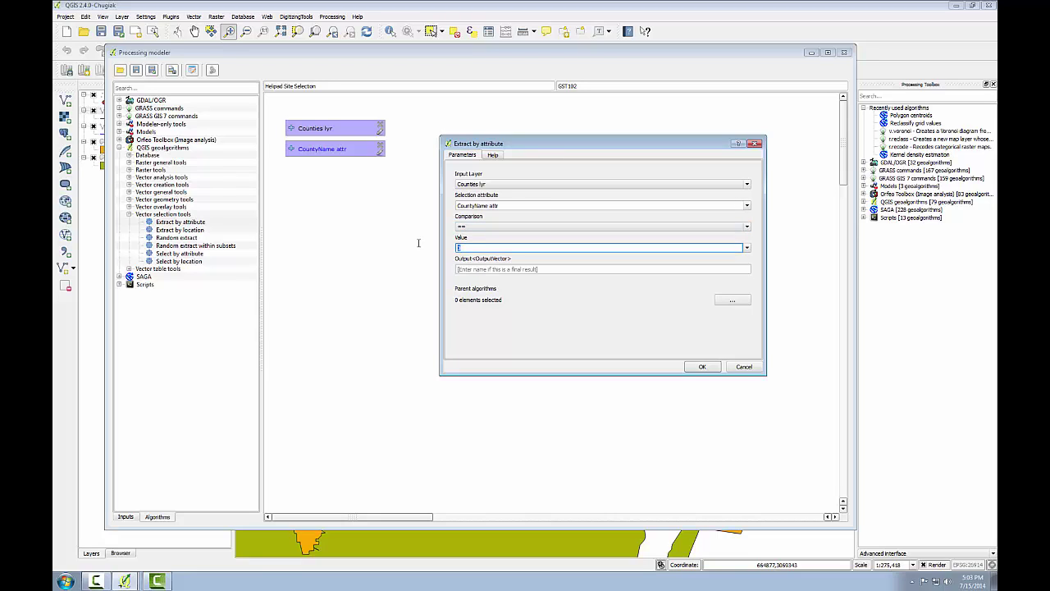
text(Ne)
text(eces County)
Place the Extract by attribute node right of the inputs and name its output 'Nueces County'.
click(701, 365)
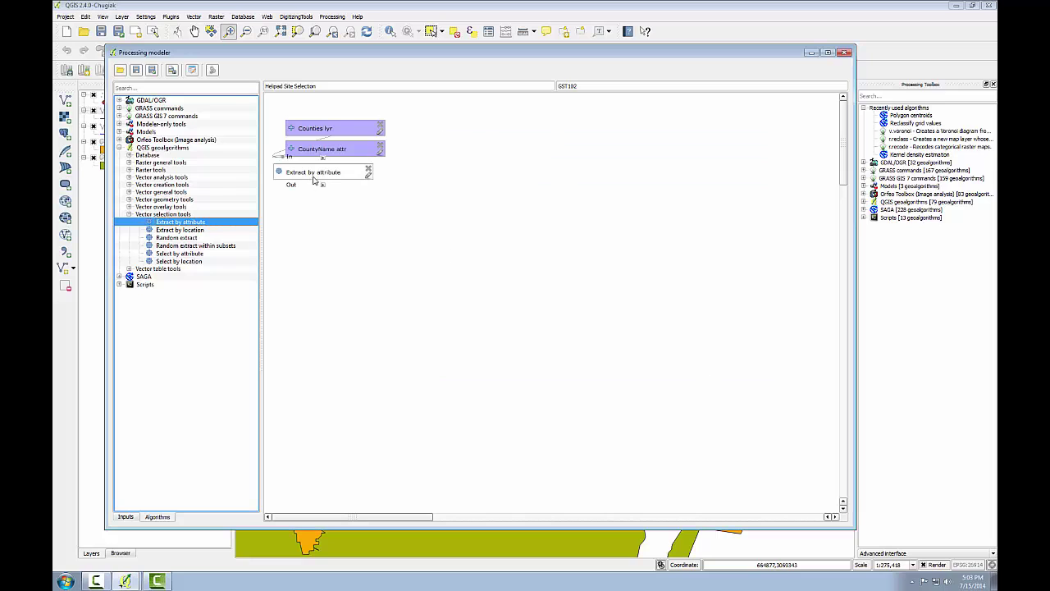
drag(313, 174, 462, 156)
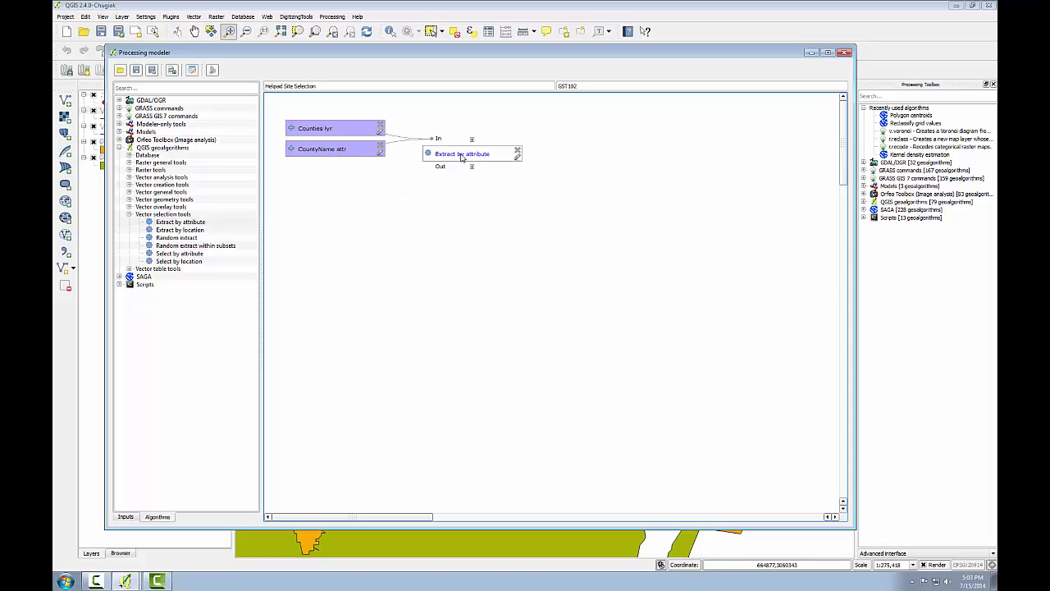
click(518, 157)
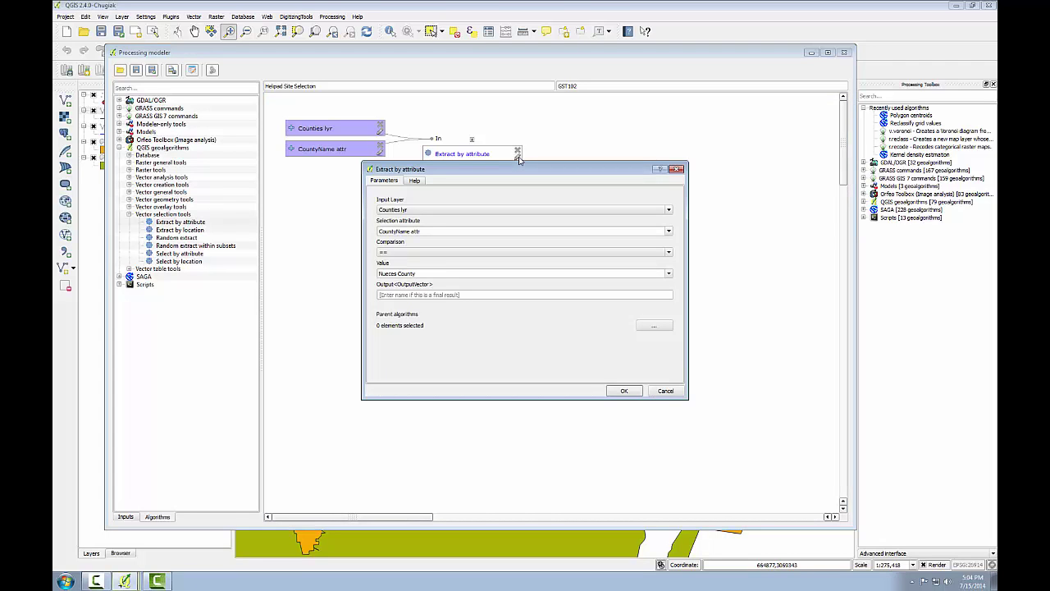
drag(520, 170, 534, 223)
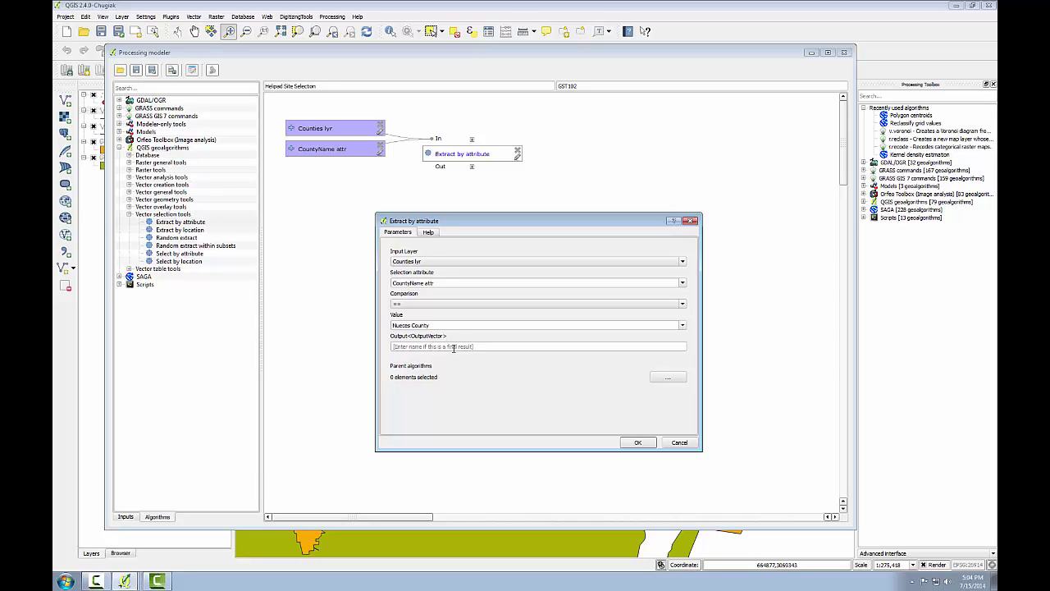
click(453, 346)
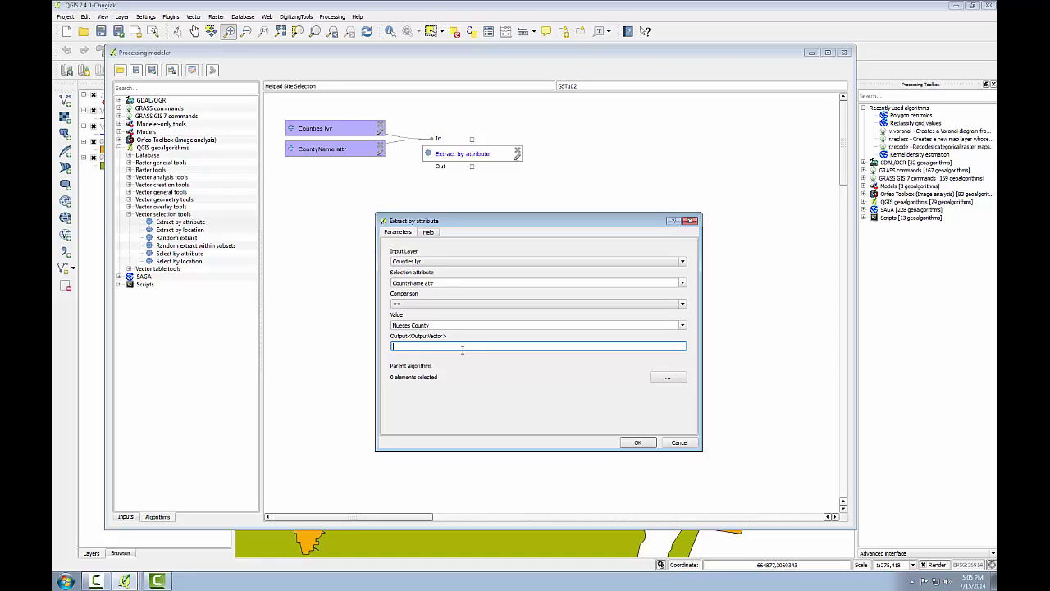
text(ces County)
click(631, 443)
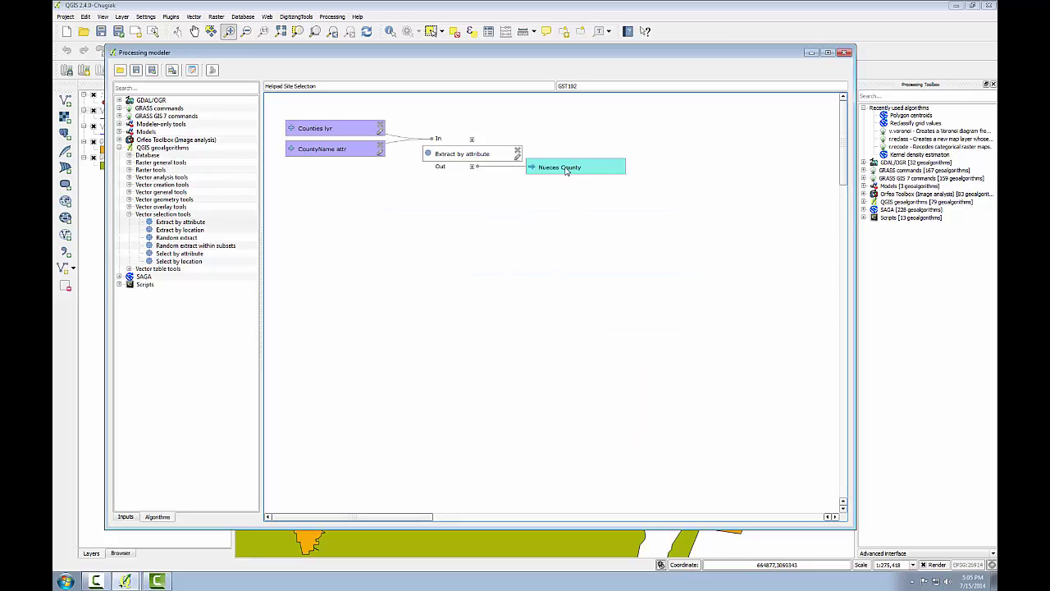
Nudge the Nueces County output node down, save the model, and close the modeler.
mouse_move(570, 169)
mouse_down()
mouse_move(567, 184)
mouse_move(572, 172)
mouse_up()
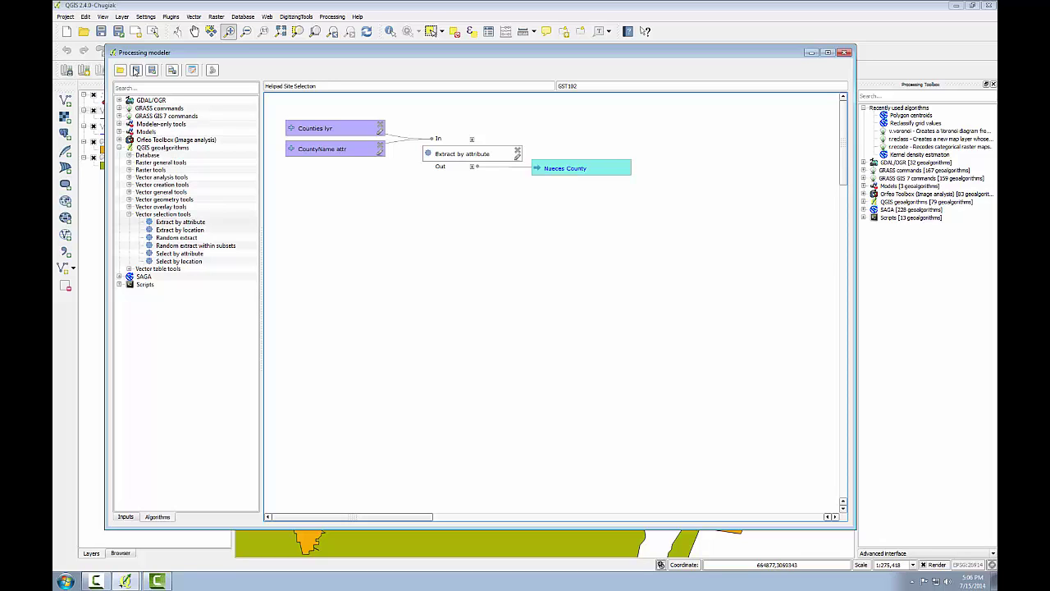
click(136, 71)
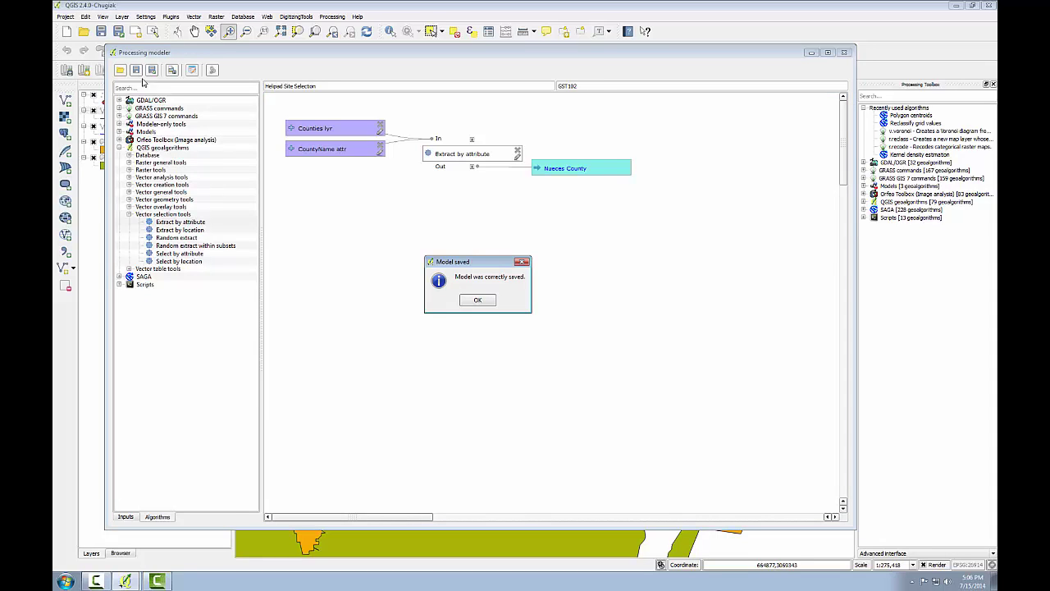
click(478, 302)
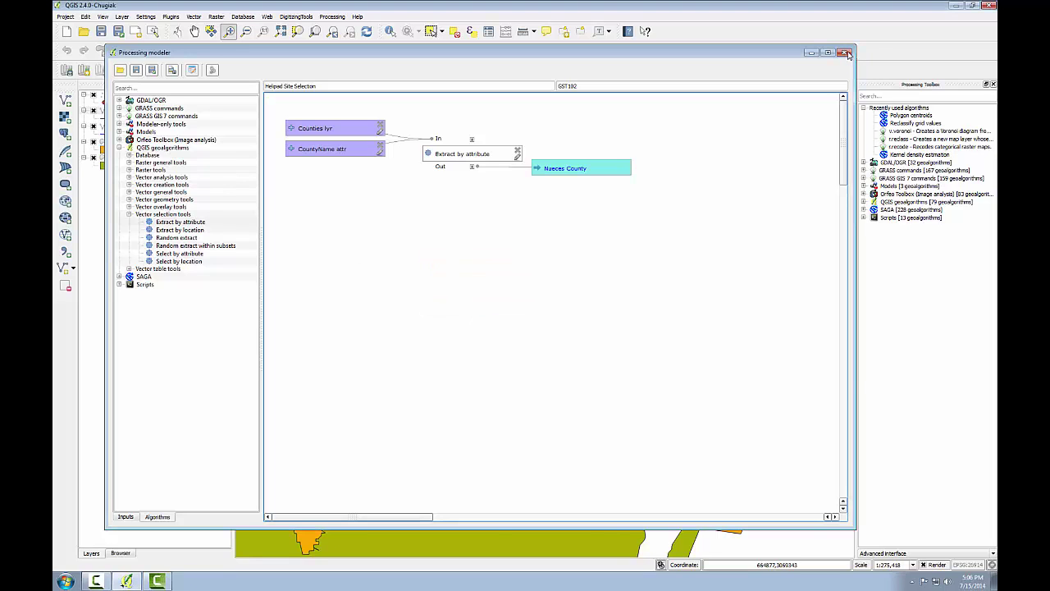
click(848, 54)
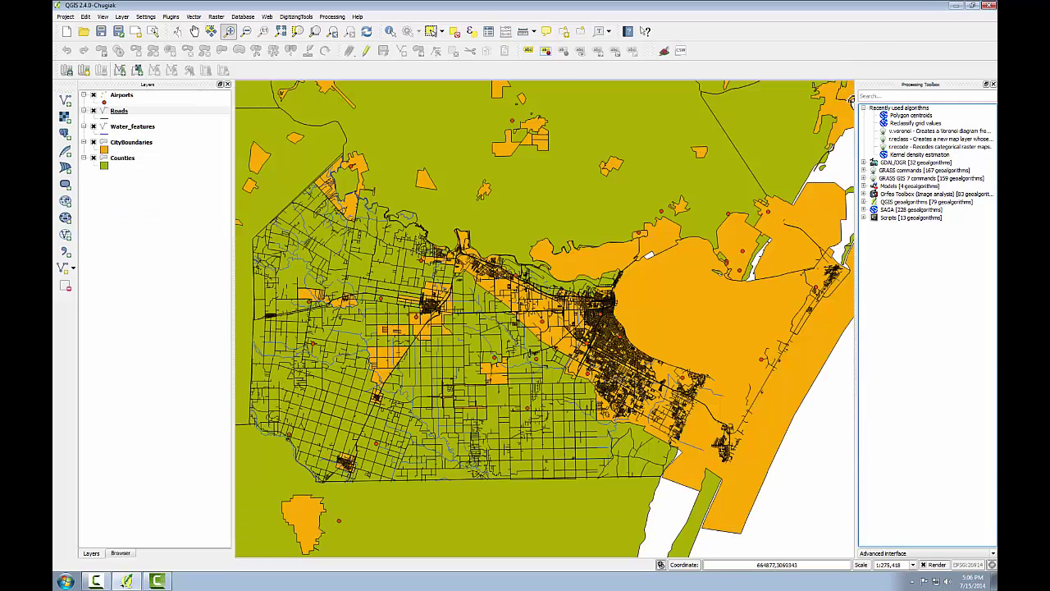
Run Helipad Site Selection from Models > GST102 with COUNTY as the CountyName attr field.
click(863, 186)
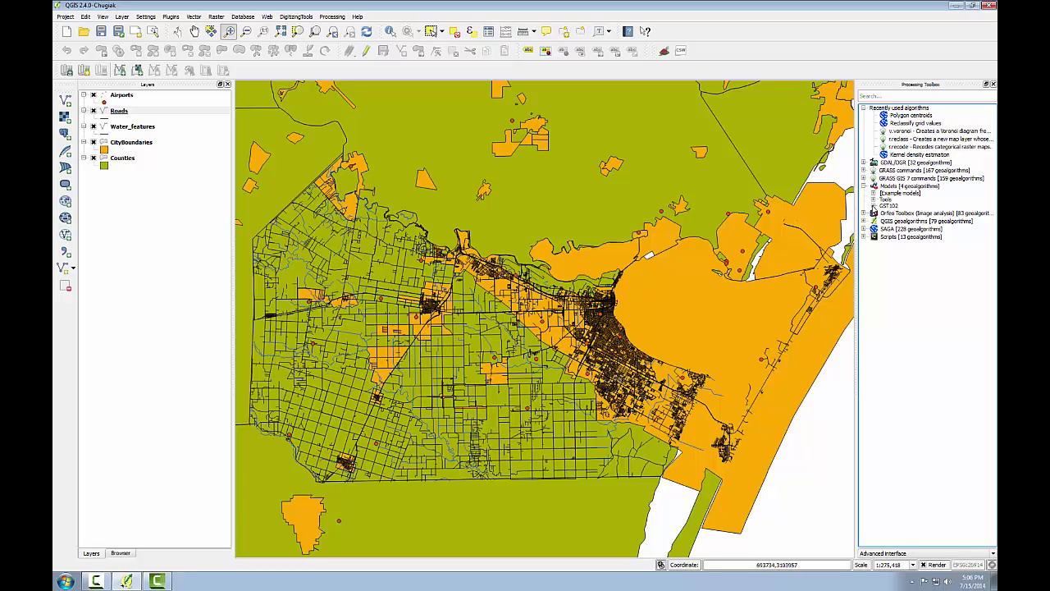
click(873, 206)
click(906, 214)
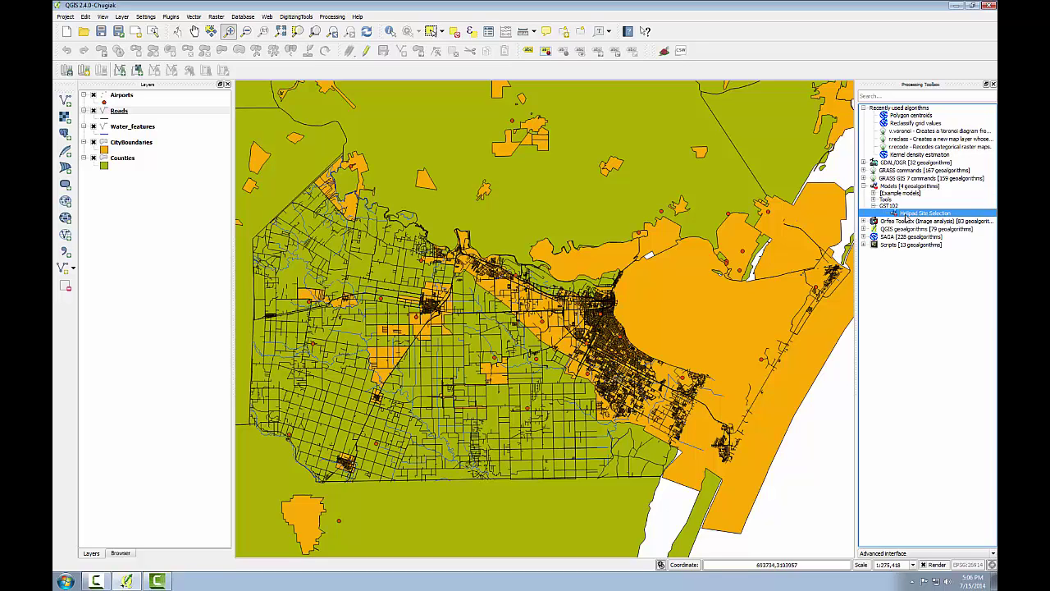
double_click(904, 215)
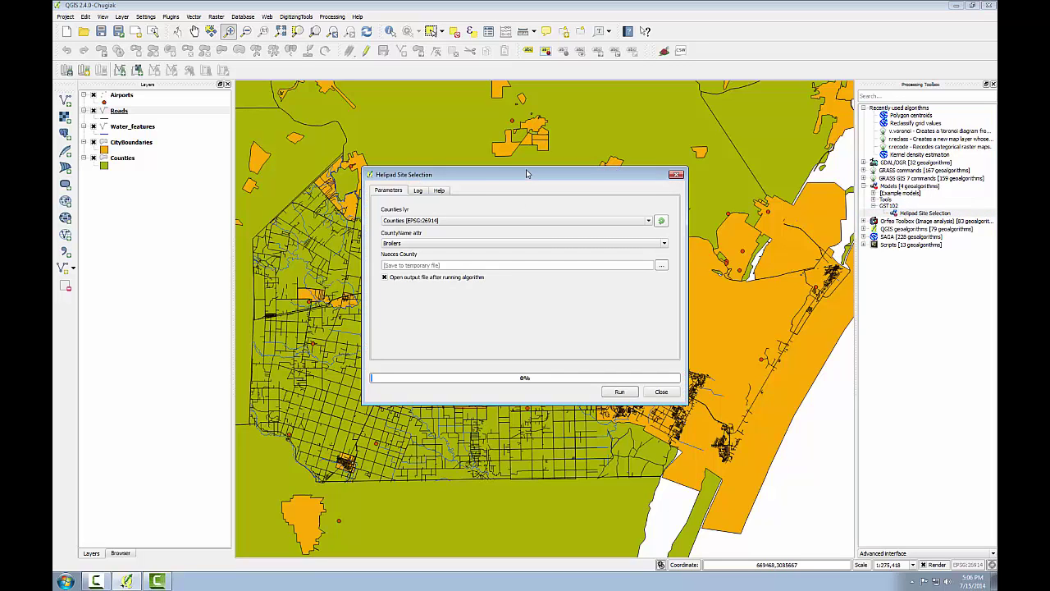
drag(527, 174, 494, 51)
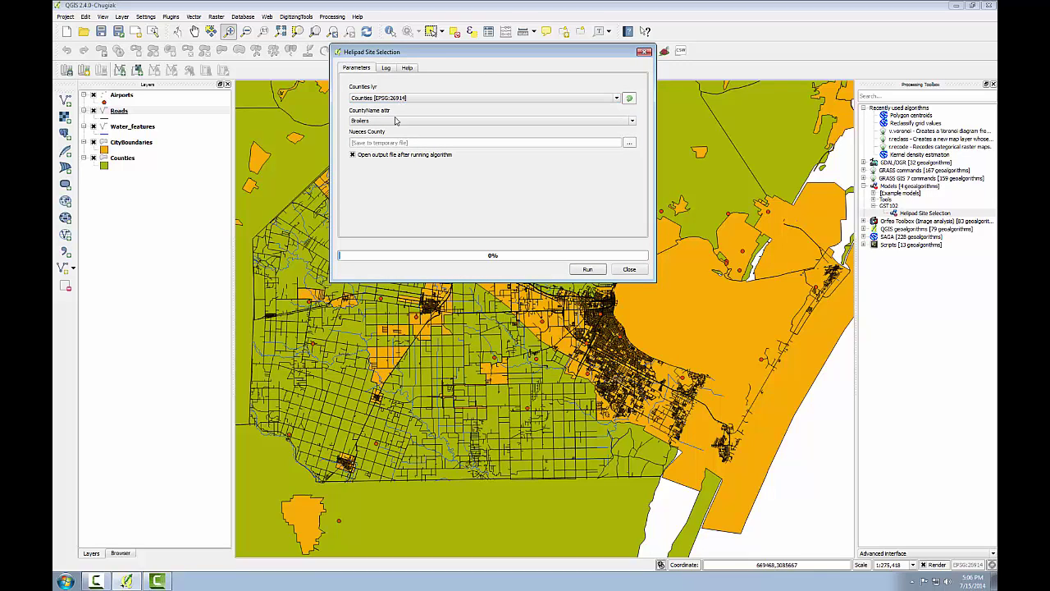
click(395, 123)
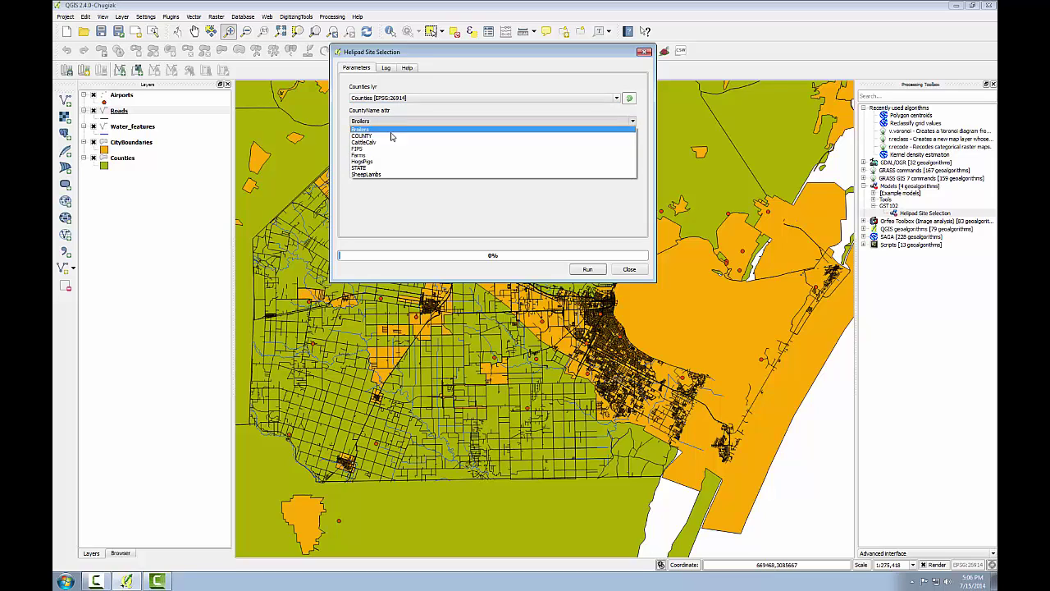
click(370, 137)
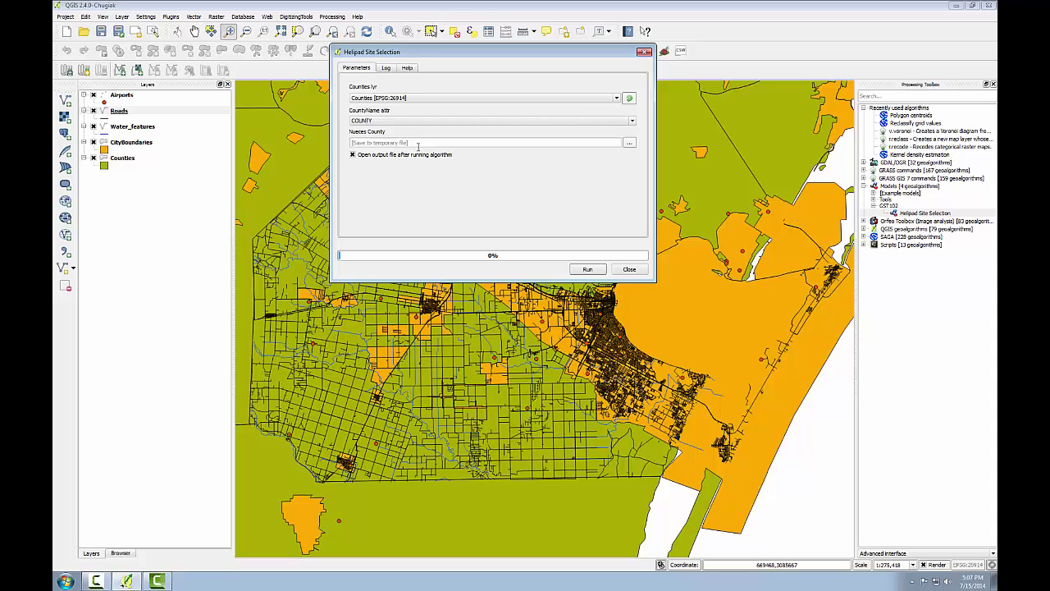
click(586, 271)
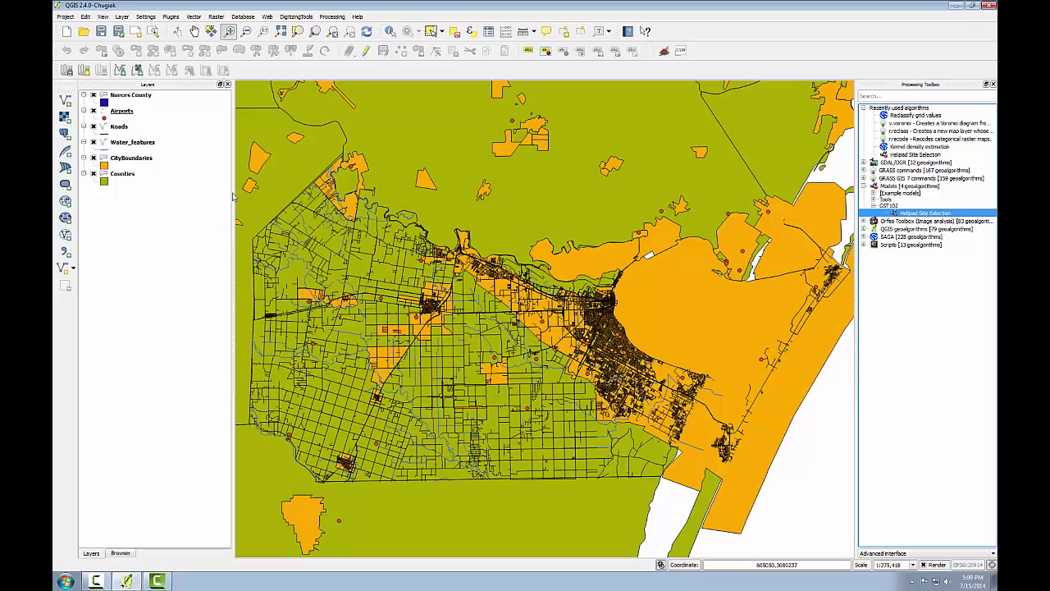
right_click(129, 98)
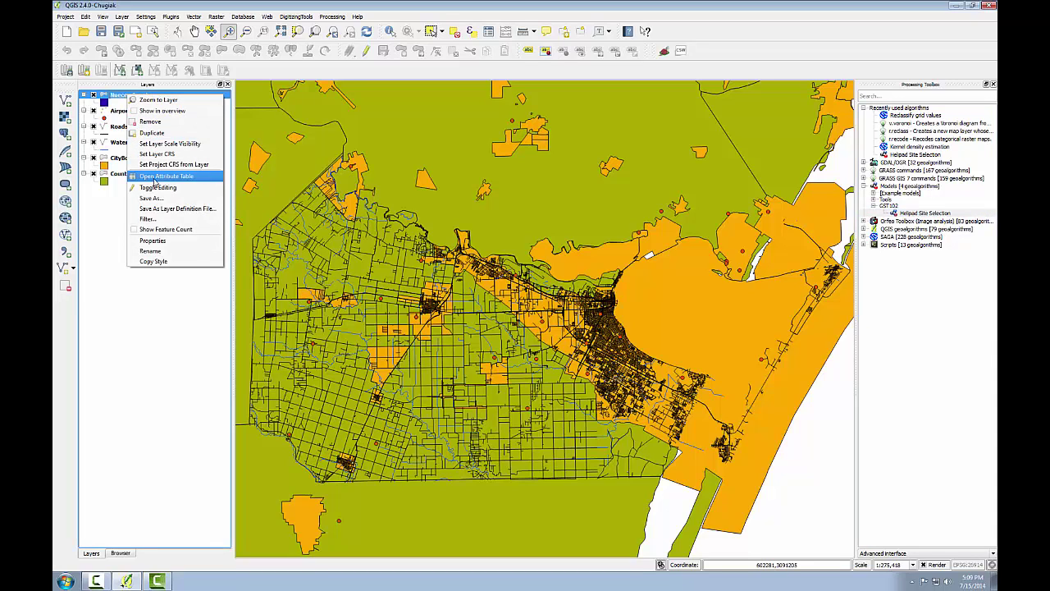
click(152, 178)
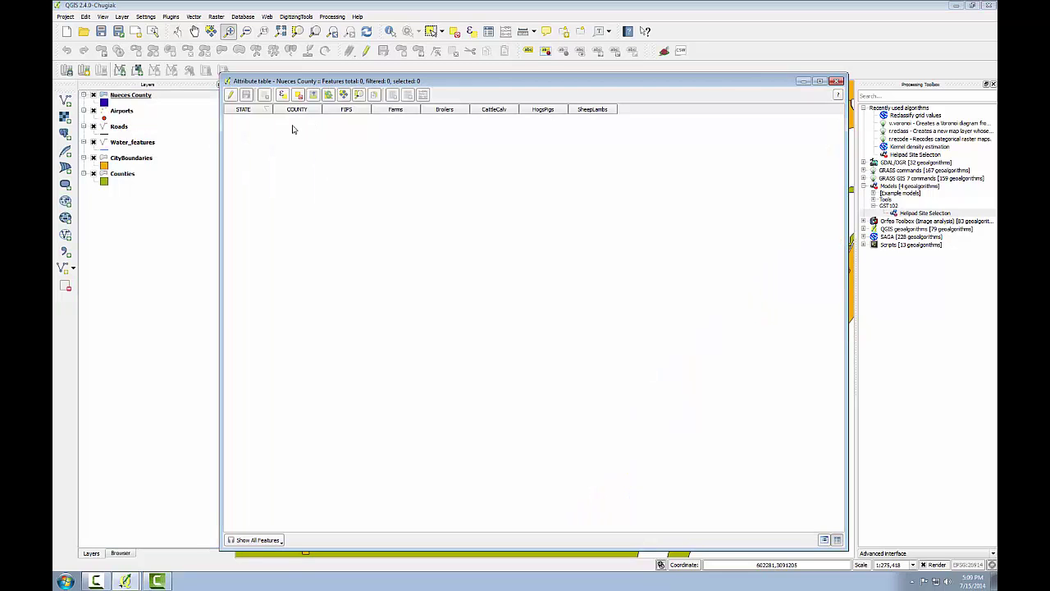
click(837, 80)
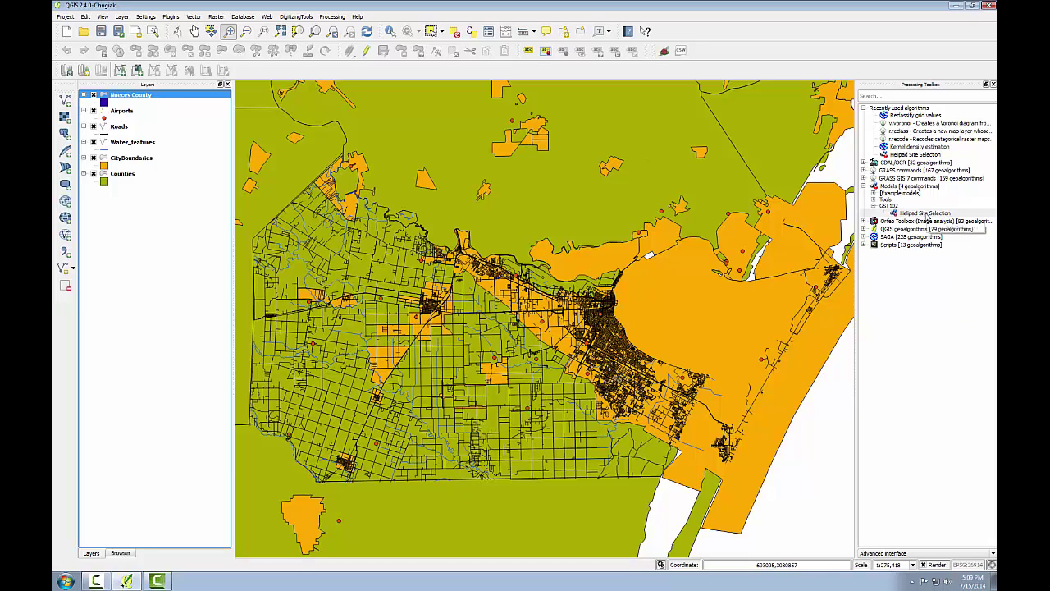
right_click(925, 215)
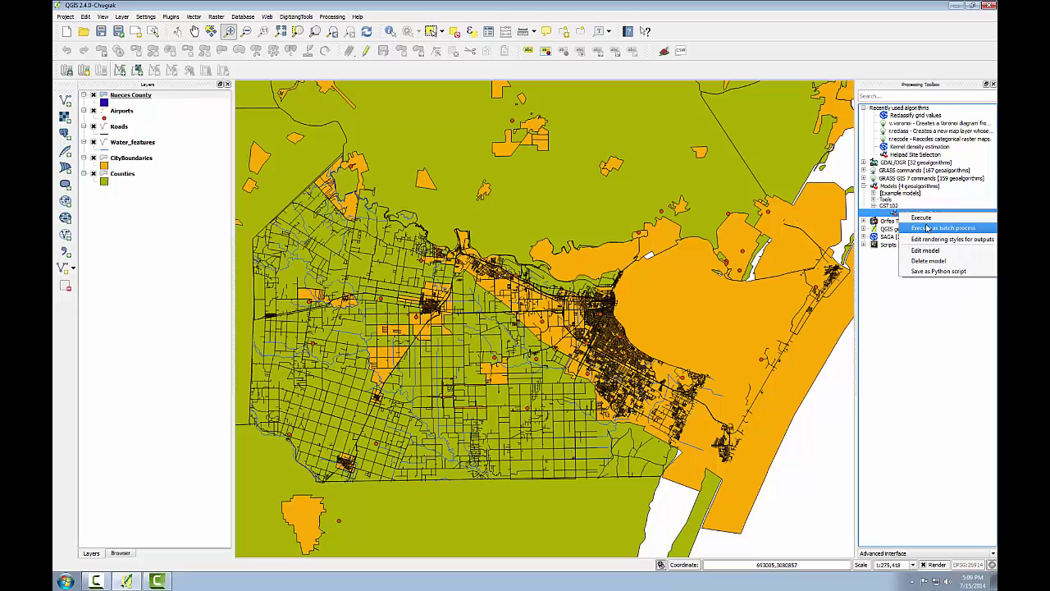
click(925, 250)
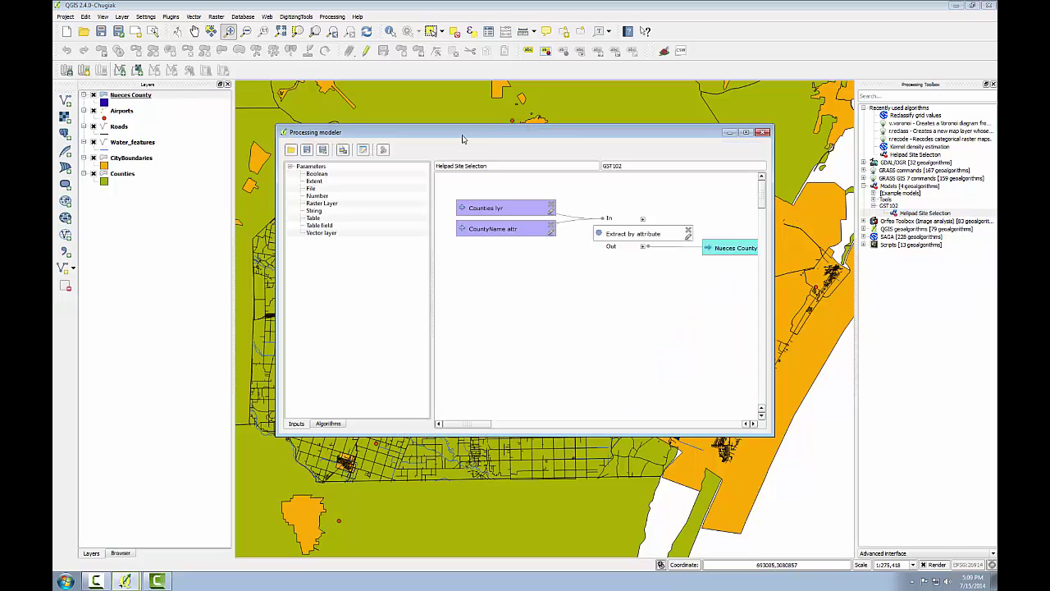
mouse_move(457, 134)
mouse_down()
mouse_move(256, 91)
mouse_move(253, 72)
mouse_up()
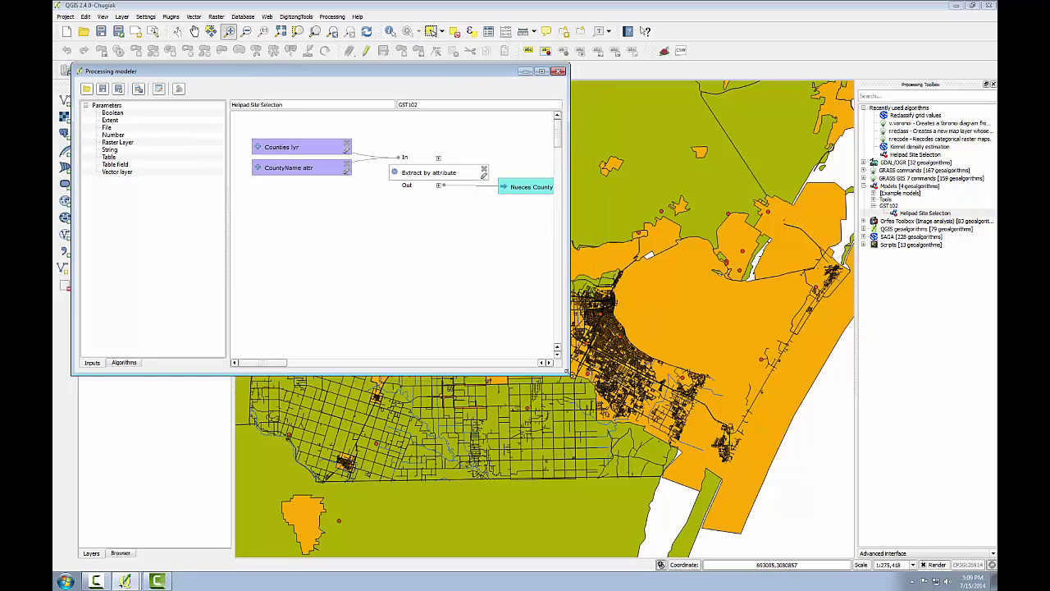
drag(569, 374, 778, 486)
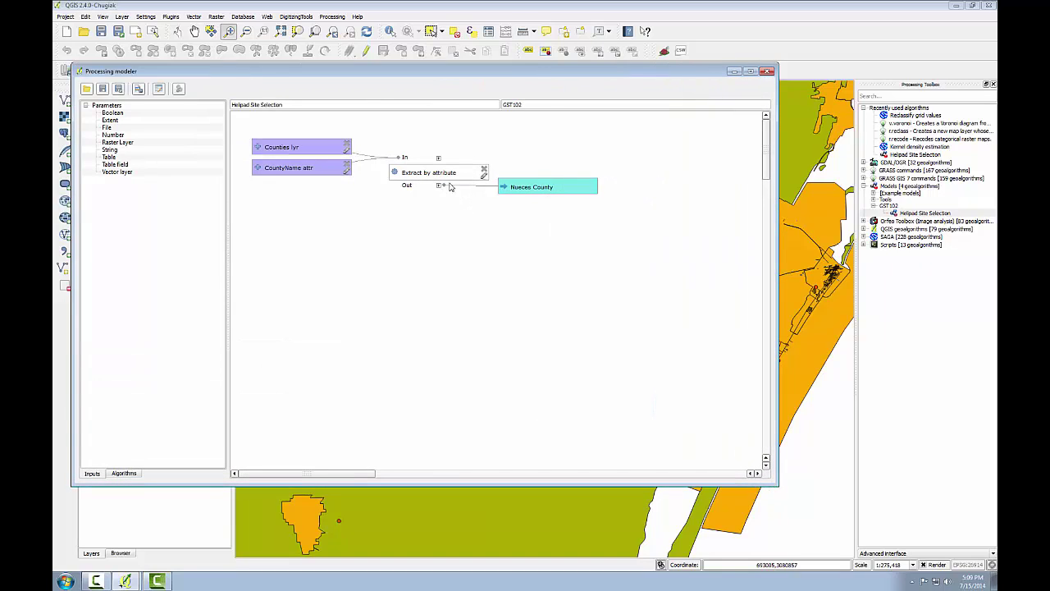
click(484, 175)
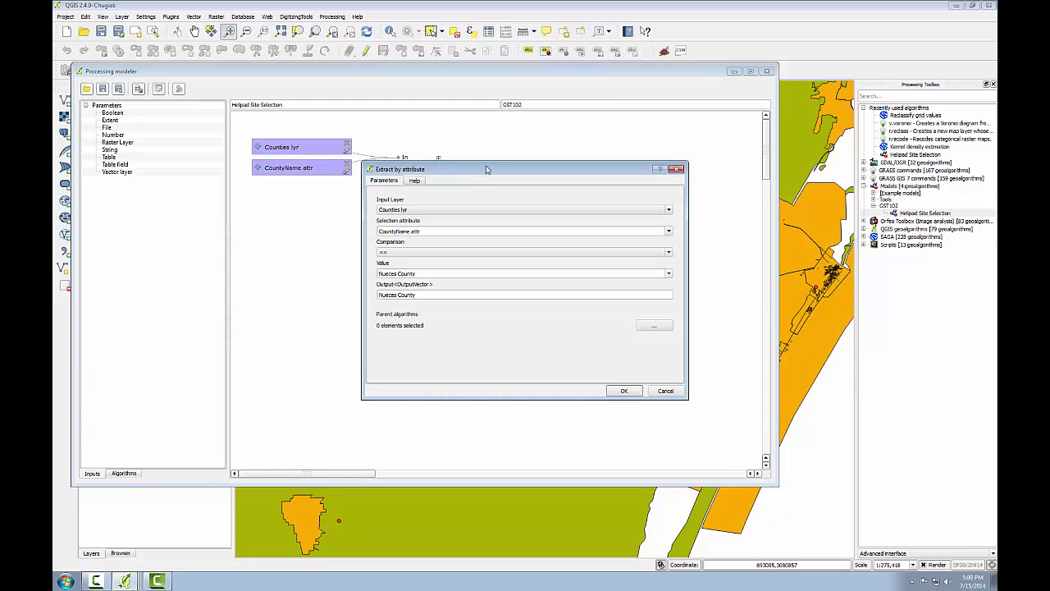
drag(484, 169, 650, 166)
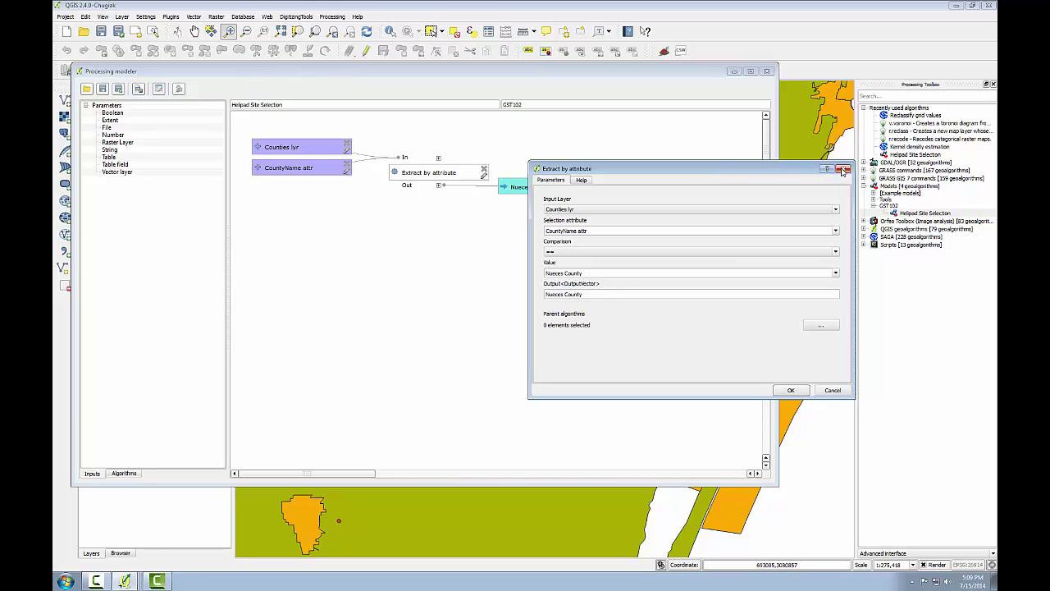
click(842, 171)
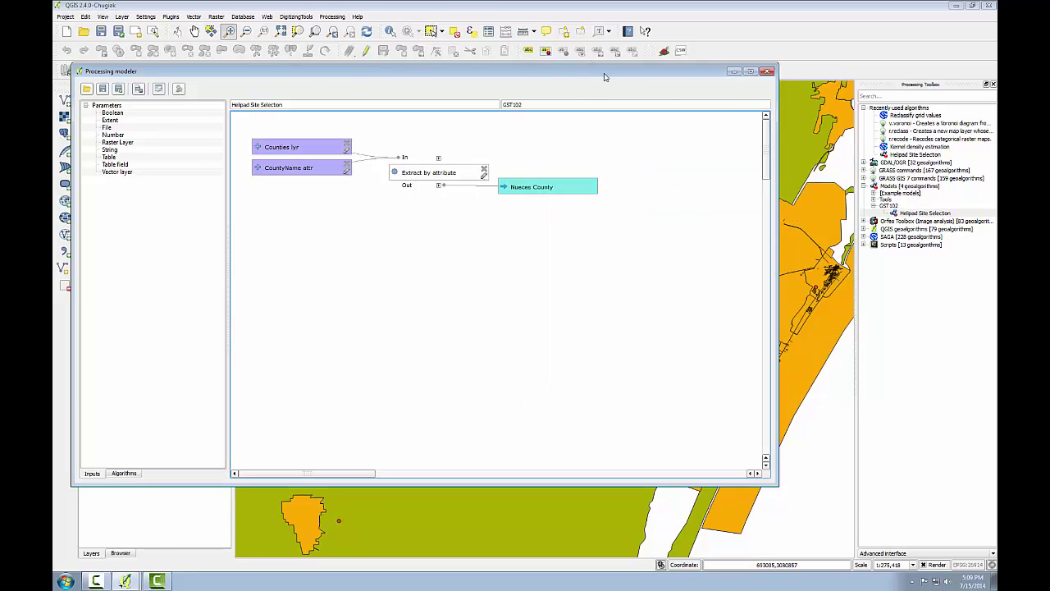
drag(590, 72, 804, 105)
click(979, 104)
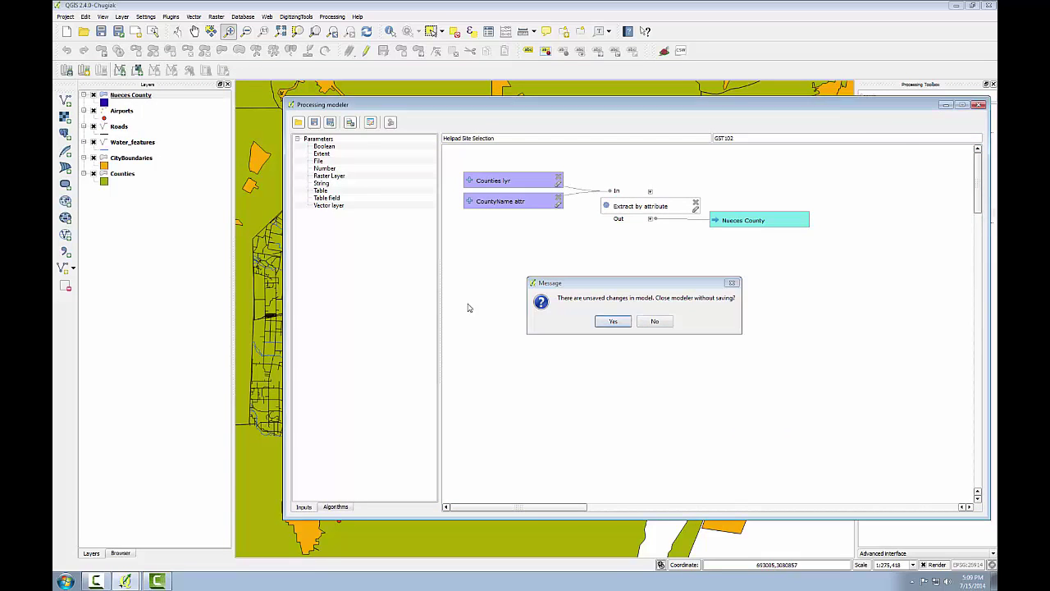
click(614, 322)
right_click(125, 171)
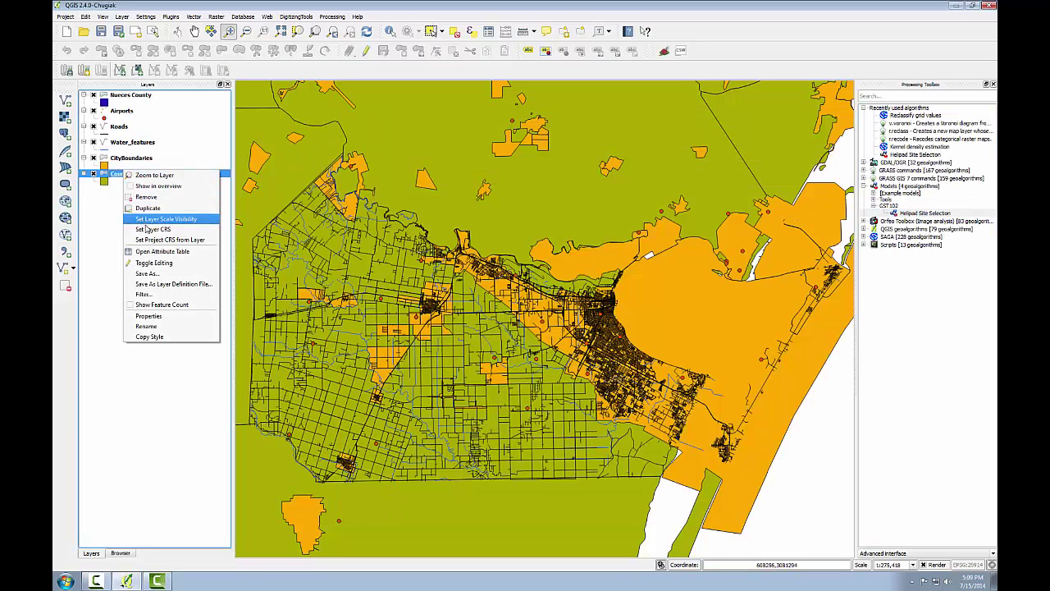
click(153, 252)
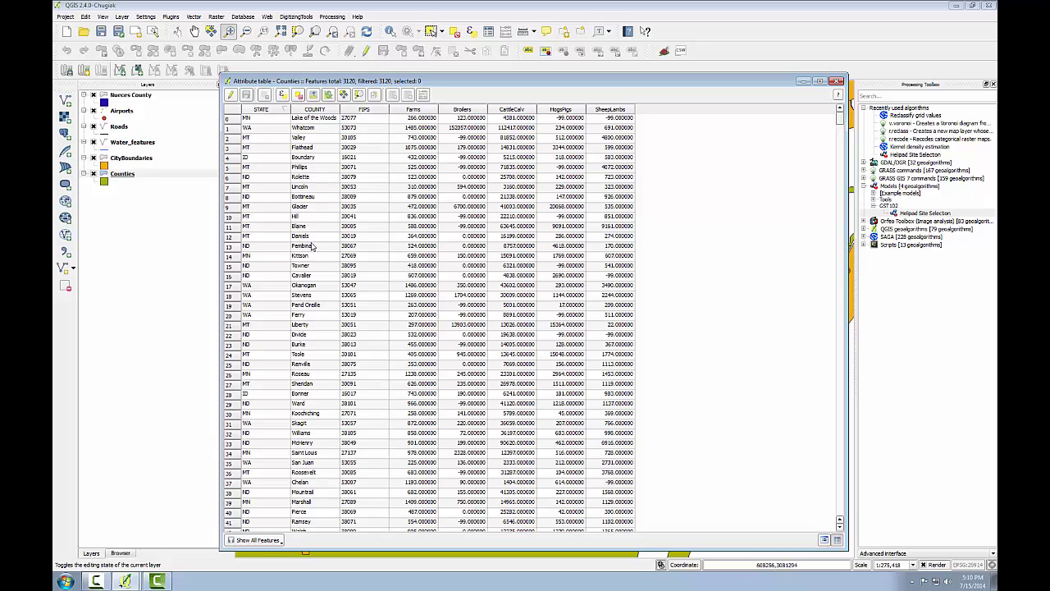
click(837, 80)
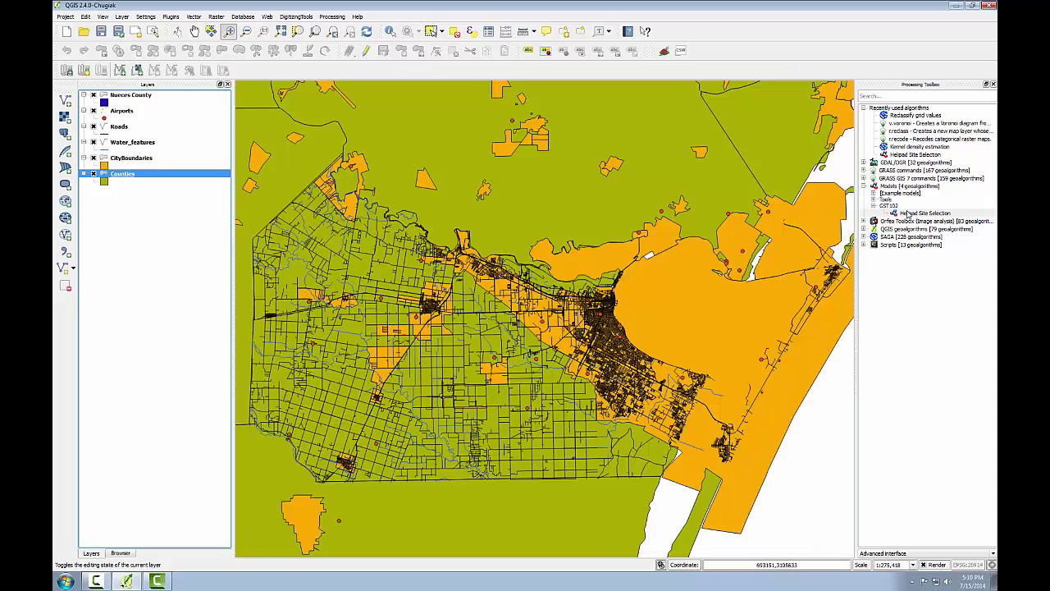
Change the model's Extract by attribute value from 'Nueces County' to 'Nueces' and save the model.
right_click(904, 212)
click(925, 247)
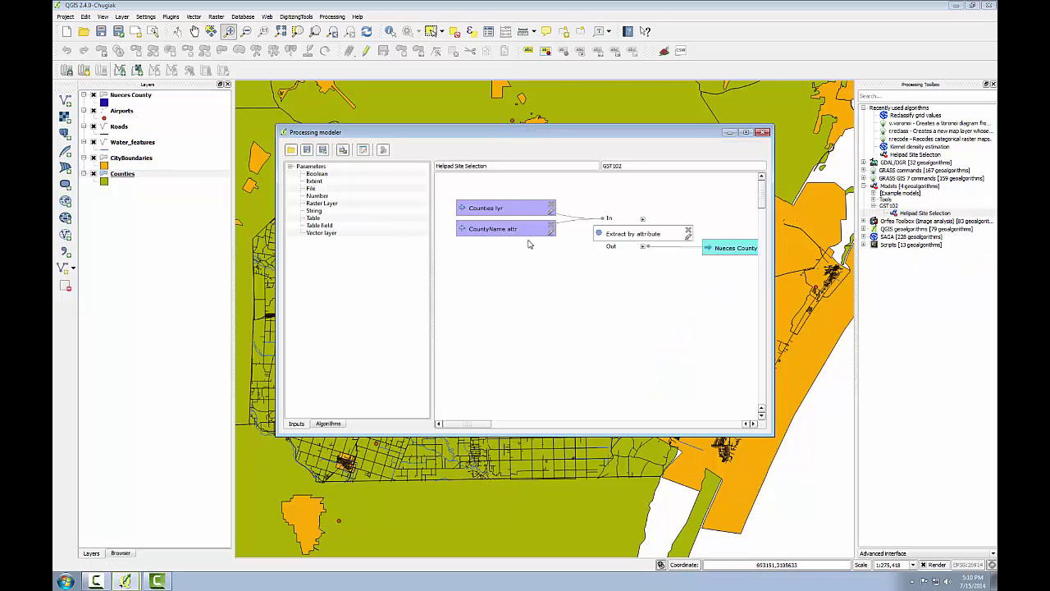
click(688, 238)
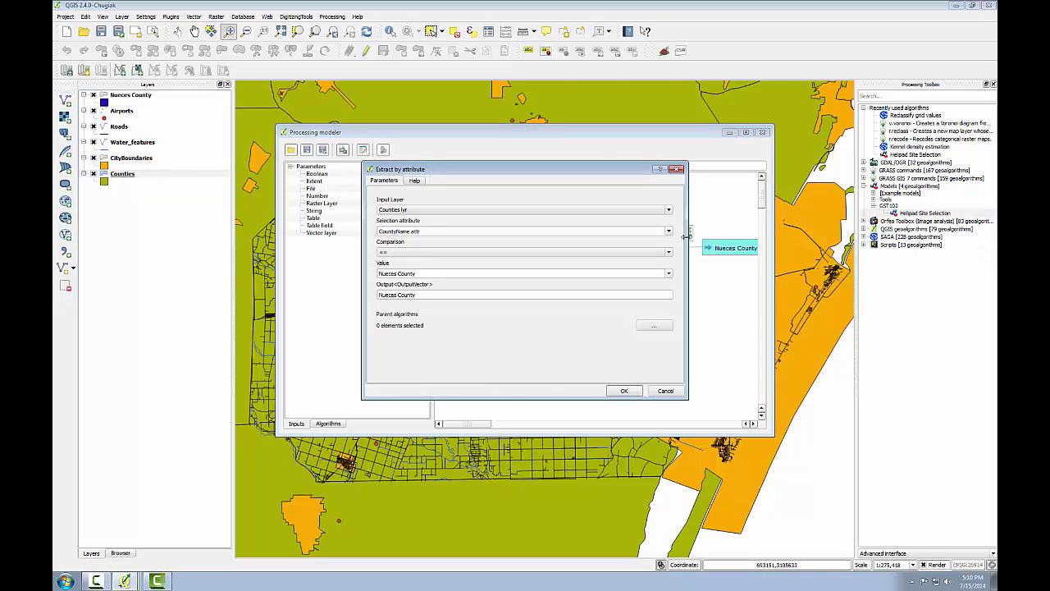
click(471, 273)
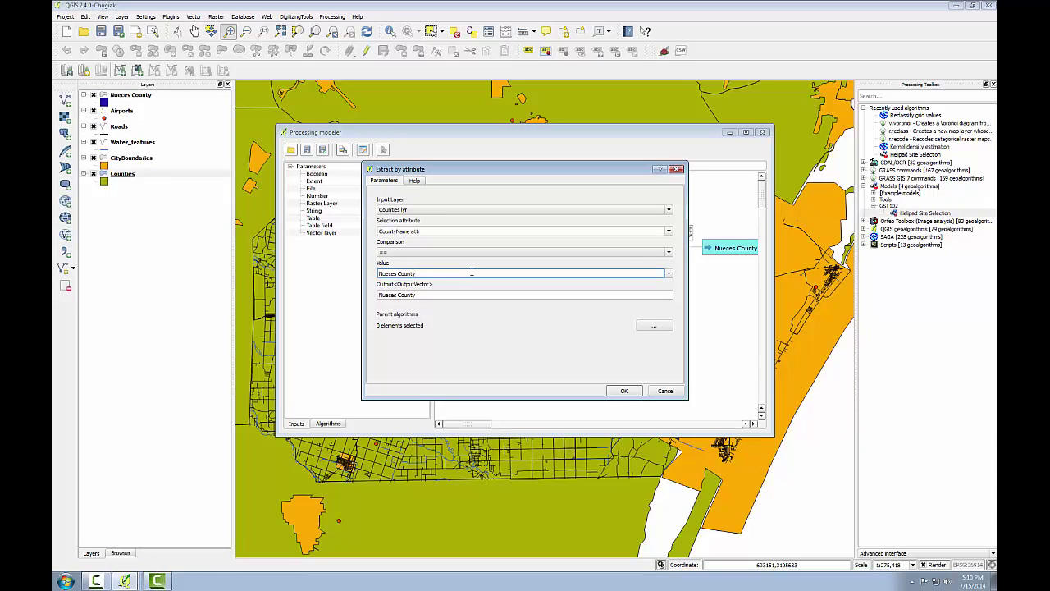
key(BackSpace)
key(BackSpace)
key(BackSpace)
key(BackSpace)
click(624, 392)
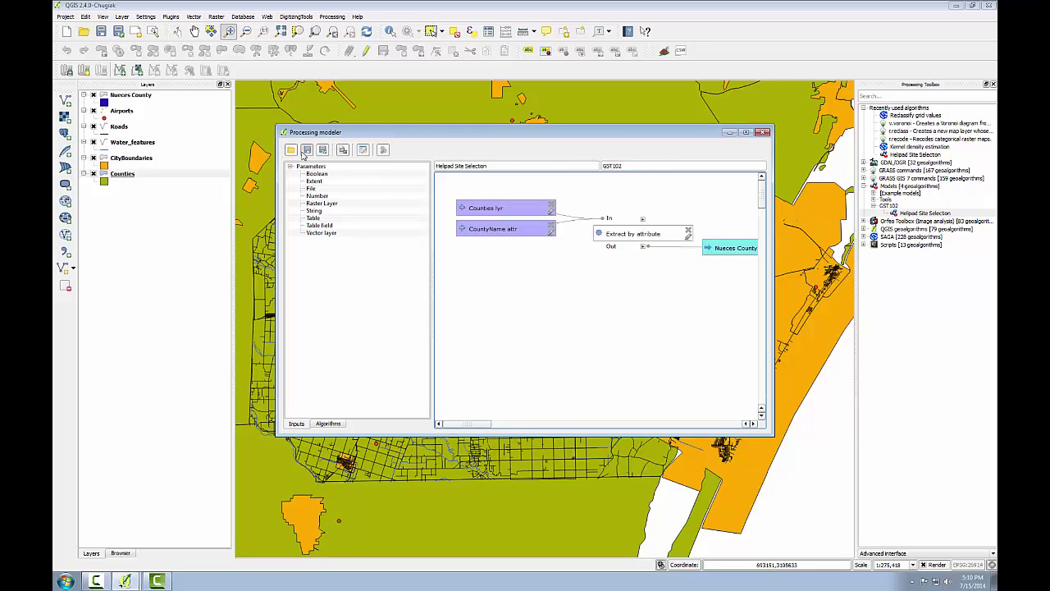
click(306, 149)
click(525, 296)
Run Helipad Site Selection from the GST102 group with COUNTY as the county-name field.
click(762, 133)
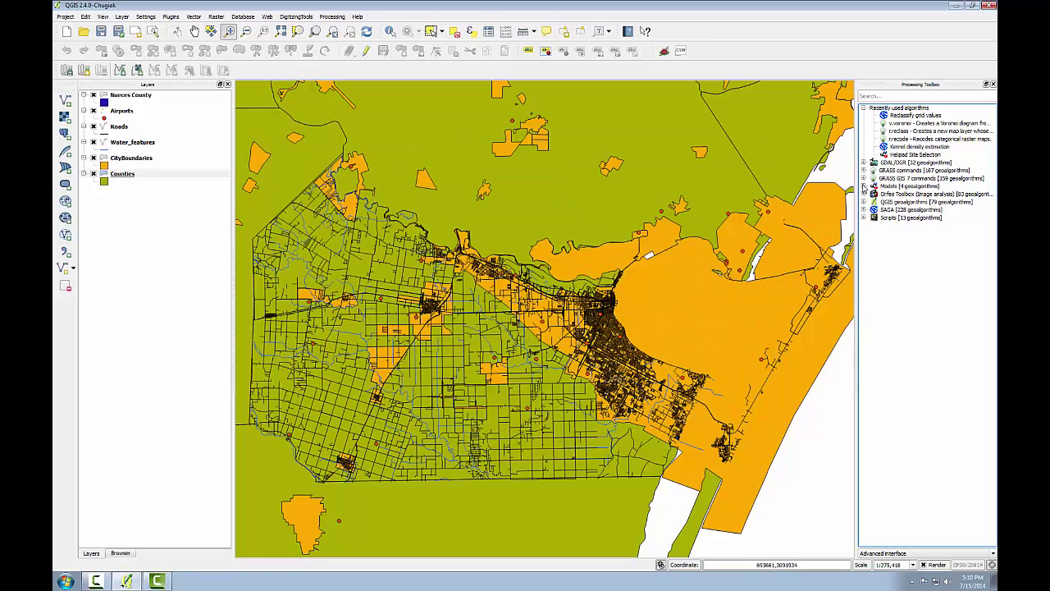
click(875, 206)
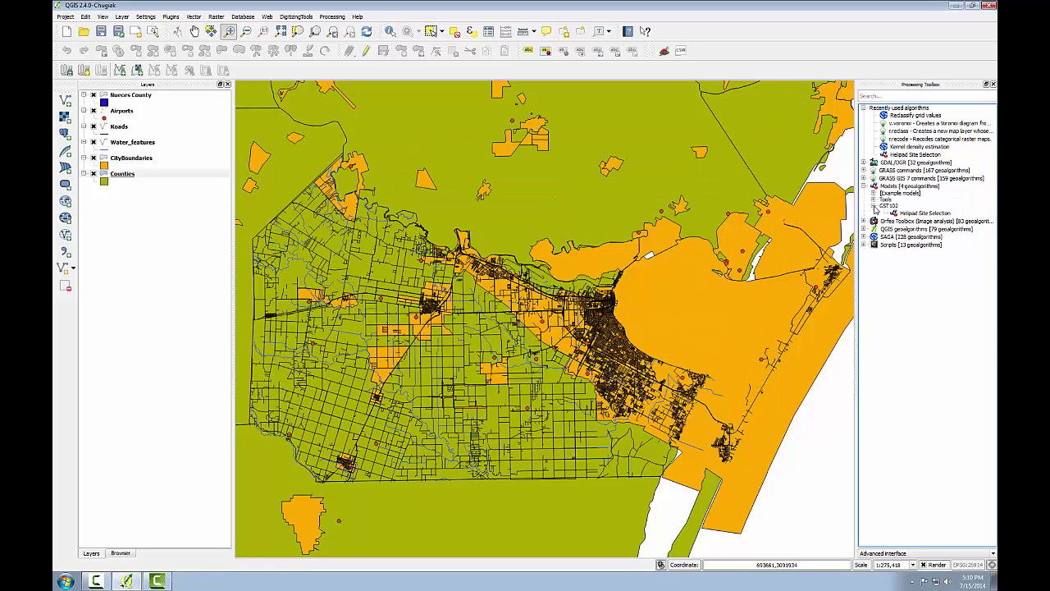
double_click(907, 214)
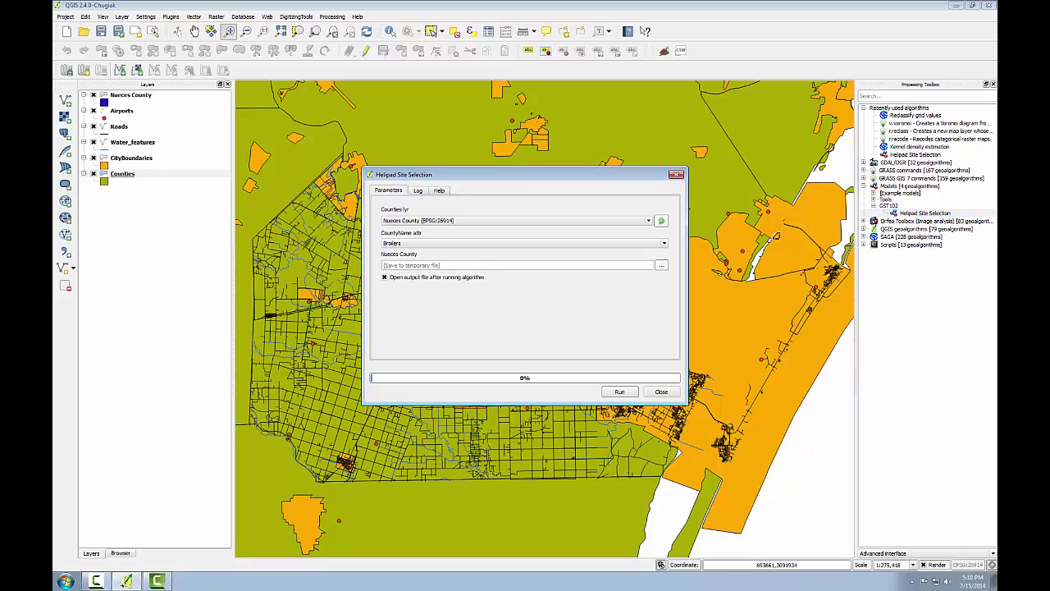
click(408, 243)
click(406, 258)
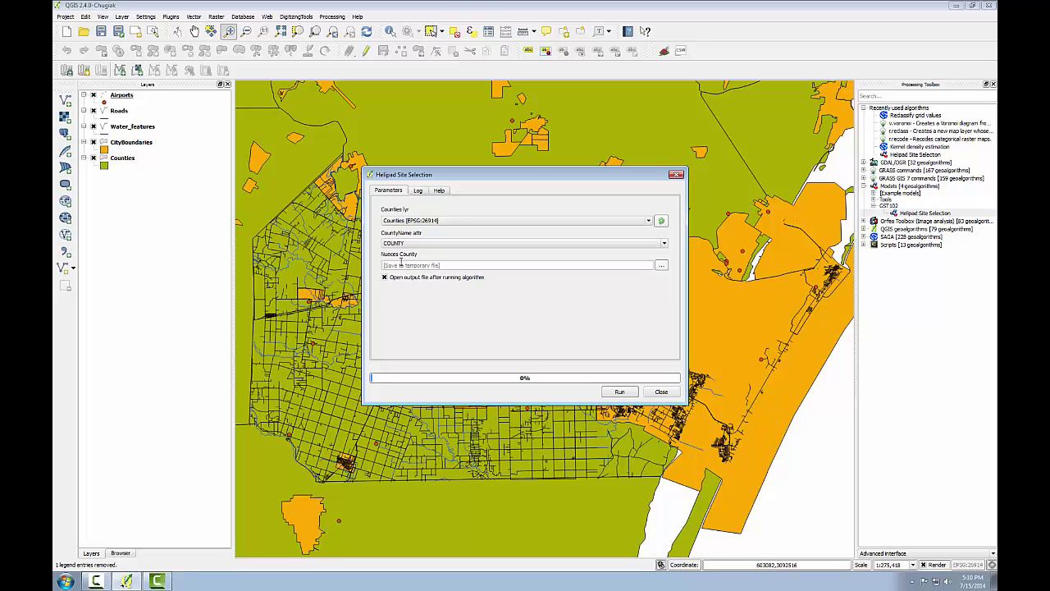
click(618, 392)
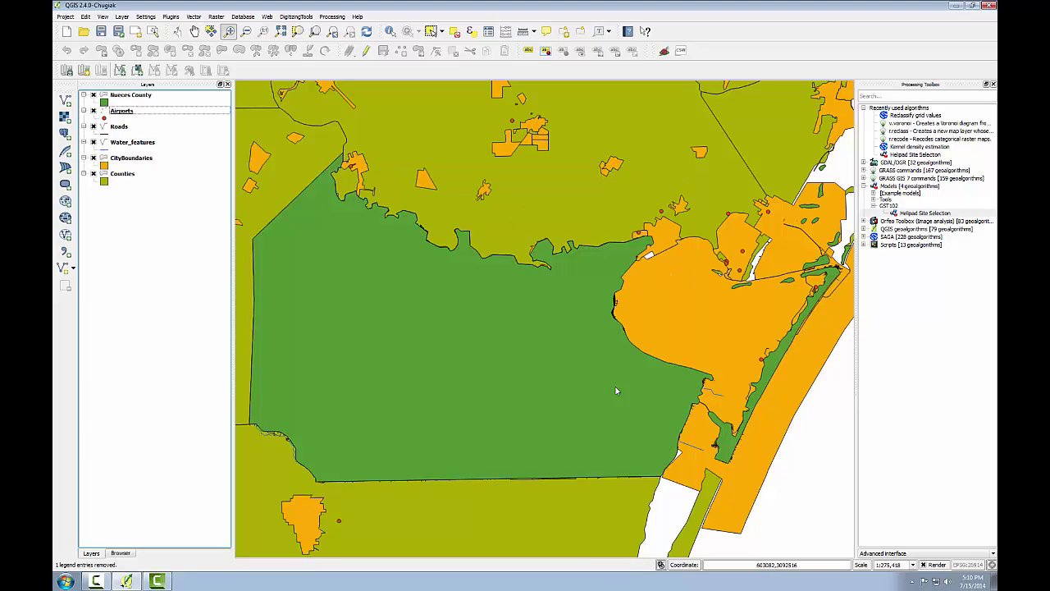